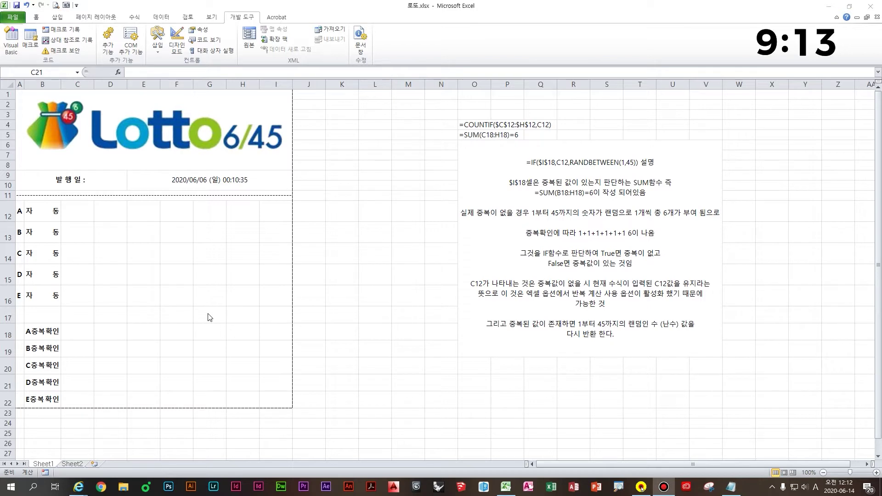
Examine the iterative calculation settings in the Excel formula options, including maximum iterations and maximum change, and close the options
{"action": "left_click", "coordinate": [338, 199]}
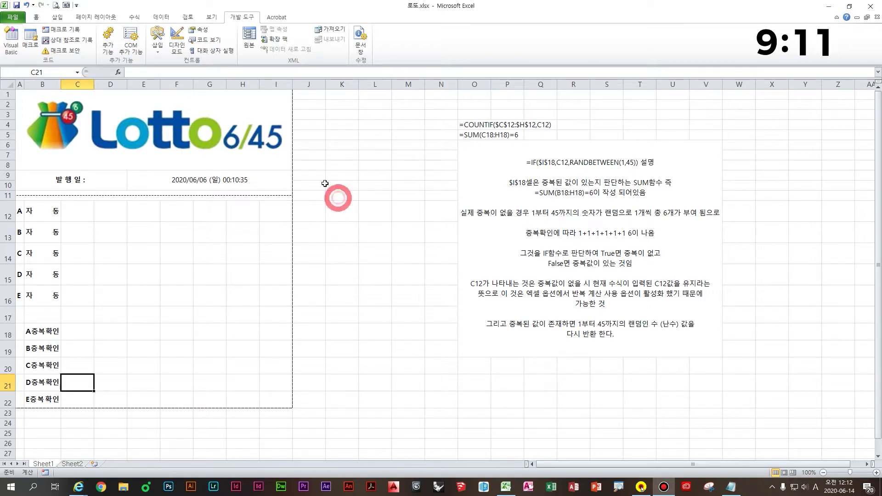
{"action": "left_click", "coordinate": [345, 178]}
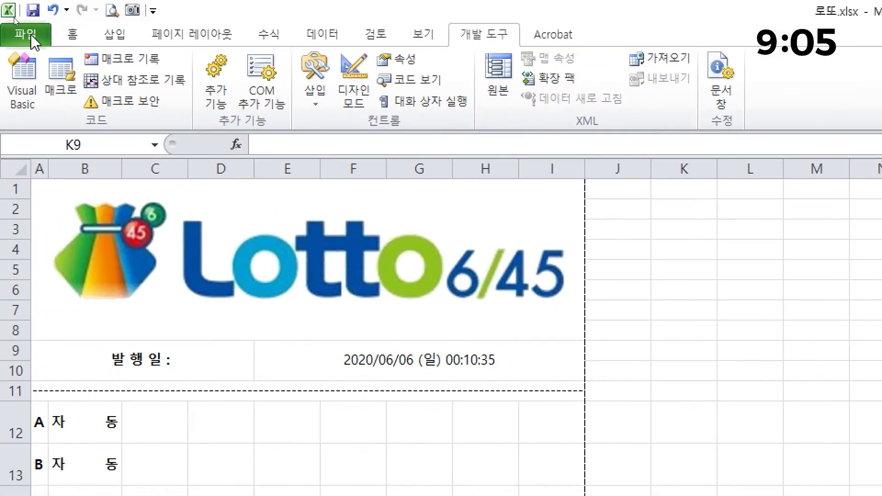
{"action": "left_click", "coordinate": [25, 36]}
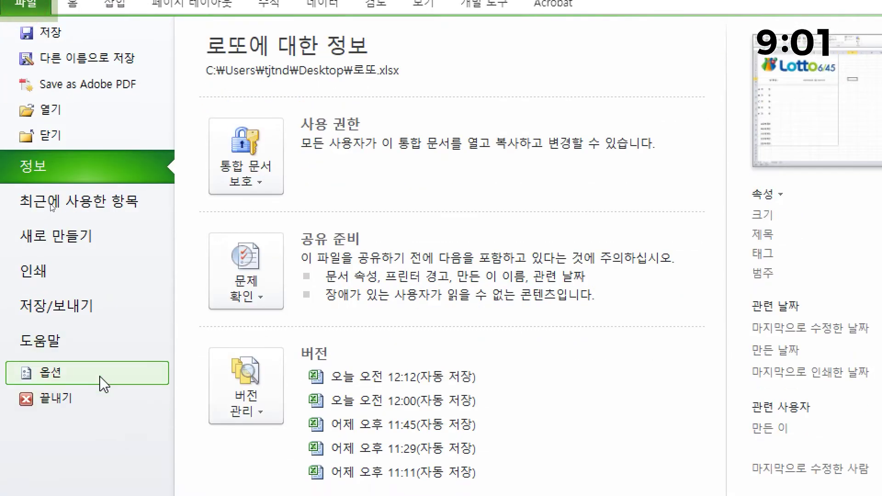
{"action": "left_click", "coordinate": [99, 407]}
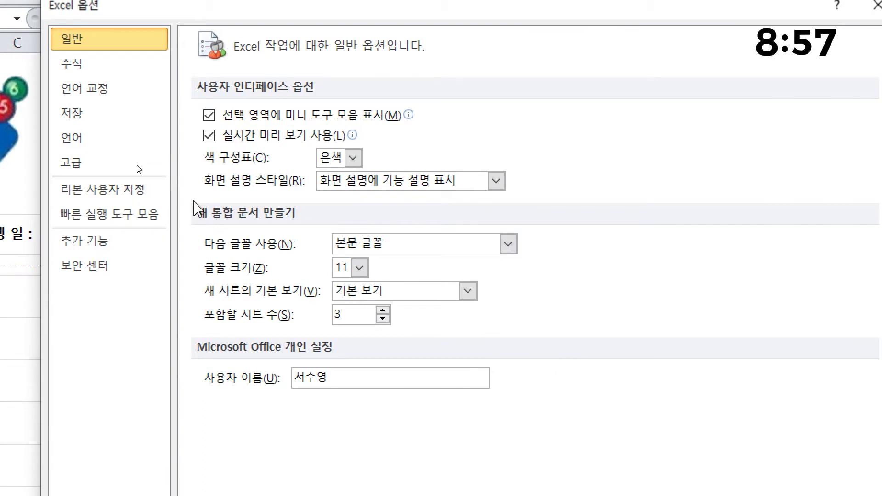
{"action": "left_click", "coordinate": [105, 65]}
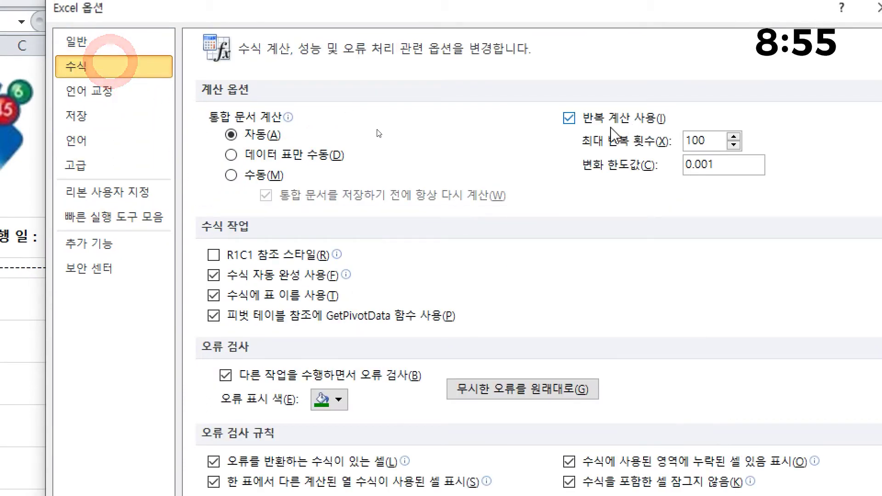
{"action": "key", "text": "ctrl+2"}
{"action": "left_click_drag", "start_coordinate": [534, 71], "coordinate": [805, 228]}
{"action": "mouse_move", "coordinate": [676, 177]}
{"action": "left_mouse_down"}
{"action": "mouse_move", "coordinate": [528, 122]}
{"action": "mouse_move", "coordinate": [585, 242]}
{"action": "mouse_move", "coordinate": [536, 252]}
{"action": "left_mouse_up"}
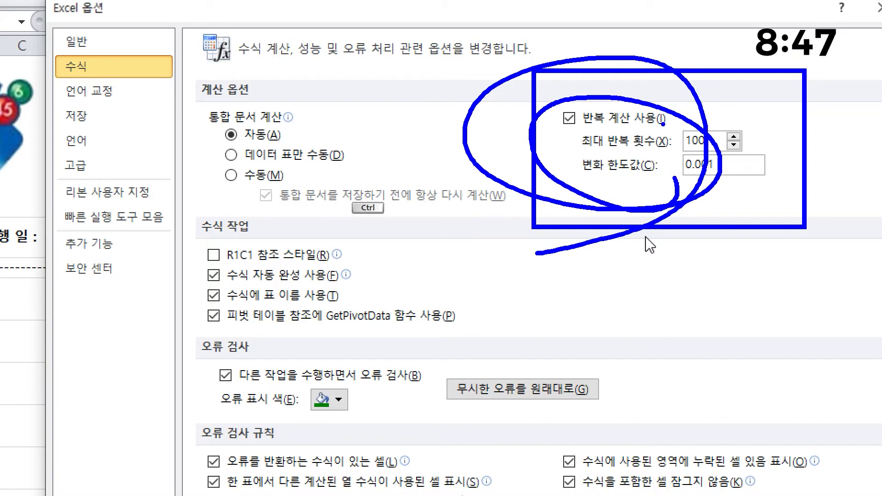
{"action": "key", "text": "Escape"}
{"action": "left_click", "coordinate": [634, 229]}
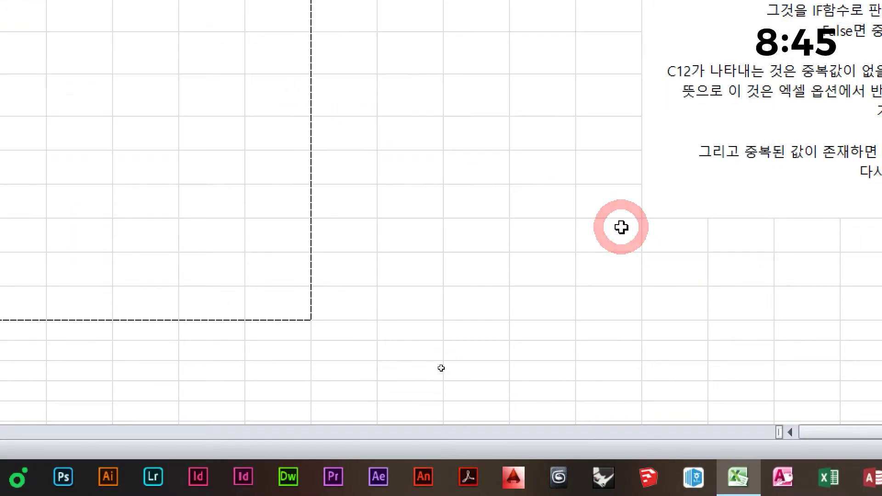
Insert the picture 추첨버튼.jpg from the desktop folder into the sheet at cell L10
{"action": "key", "text": "ctrl+4"}
{"action": "left_click", "coordinate": [350, 123]}
{"action": "left_click", "coordinate": [366, 185]}
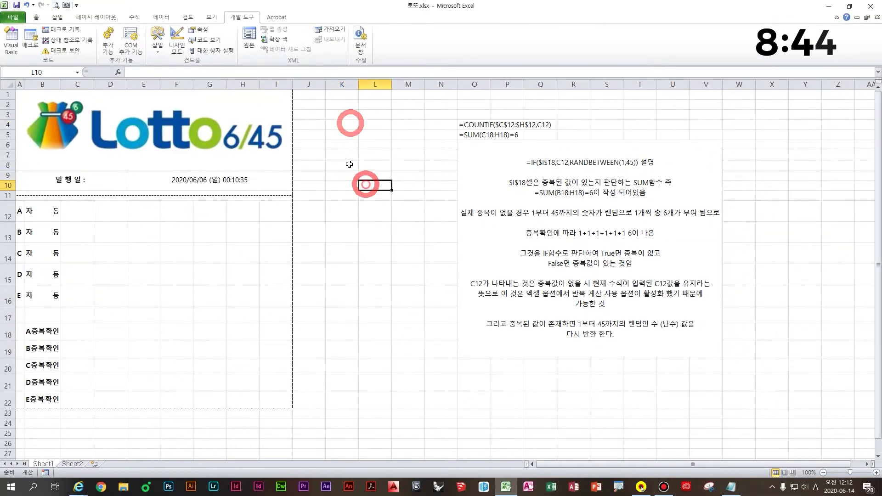
{"action": "left_click", "coordinate": [57, 17]}
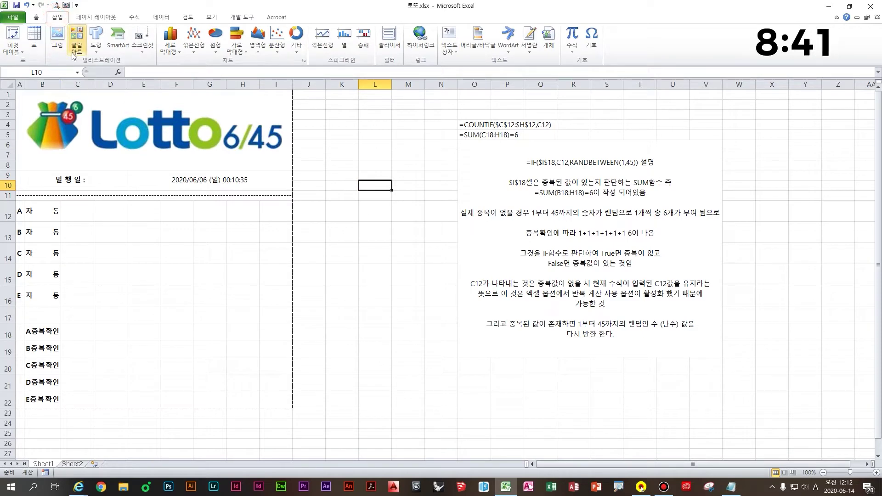
{"action": "left_click", "coordinate": [57, 49]}
{"action": "left_click", "coordinate": [49, 117]}
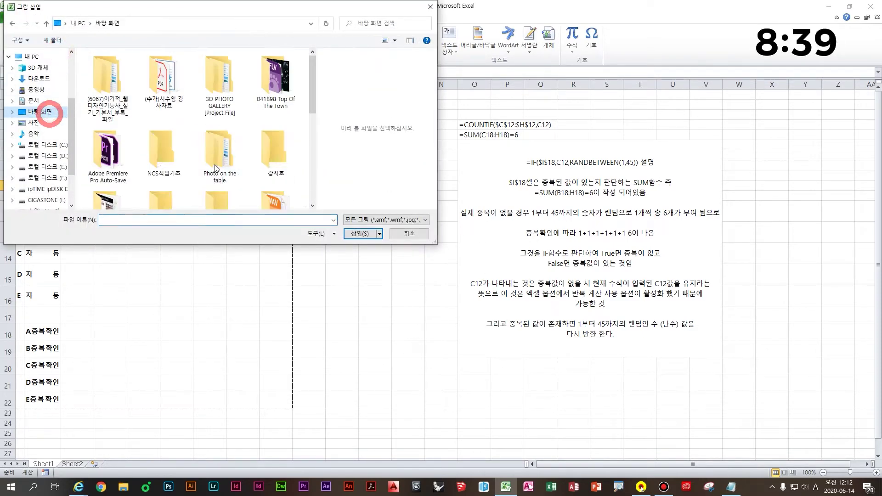
{"action": "left_click", "coordinate": [225, 173]}
{"action": "scroll", "coordinate": [227, 174], "scroll_direction": "down", "scroll_amount": 5}
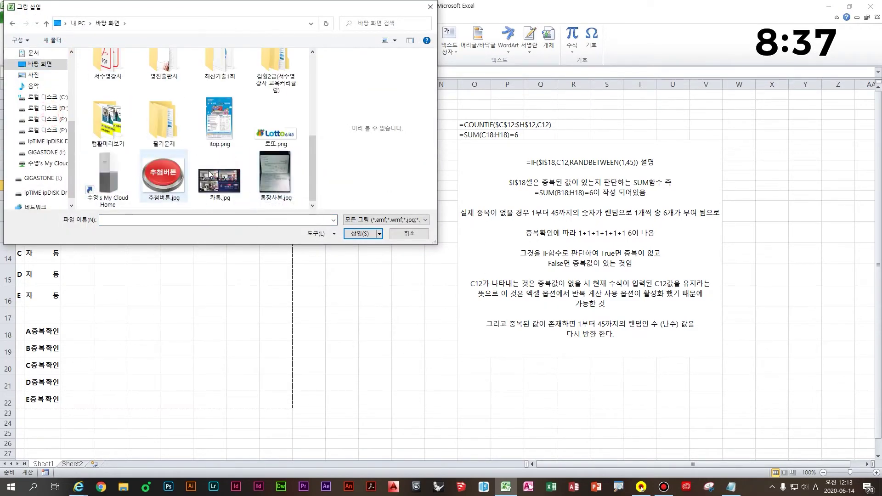
{"action": "scroll", "coordinate": [177, 169], "scroll_direction": "up", "scroll_amount": 1}
{"action": "scroll", "coordinate": [170, 174], "scroll_direction": "down", "scroll_amount": 1}
{"action": "double_click", "coordinate": [155, 184]}
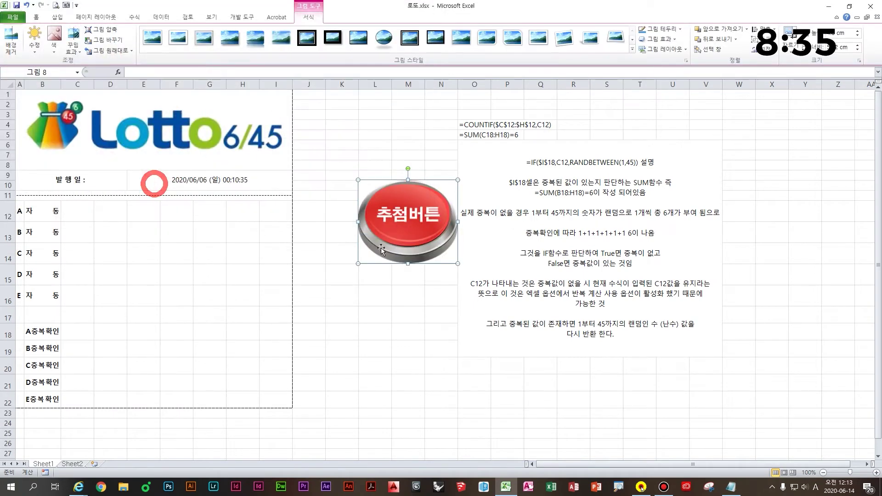
Move the 추첨버튼 picture up beside the Lotto logo, over columns J to M, and deselect it
{"action": "left_click_drag", "start_coordinate": [382, 248], "coordinate": [366, 165]}
{"action": "left_click", "coordinate": [380, 253]}
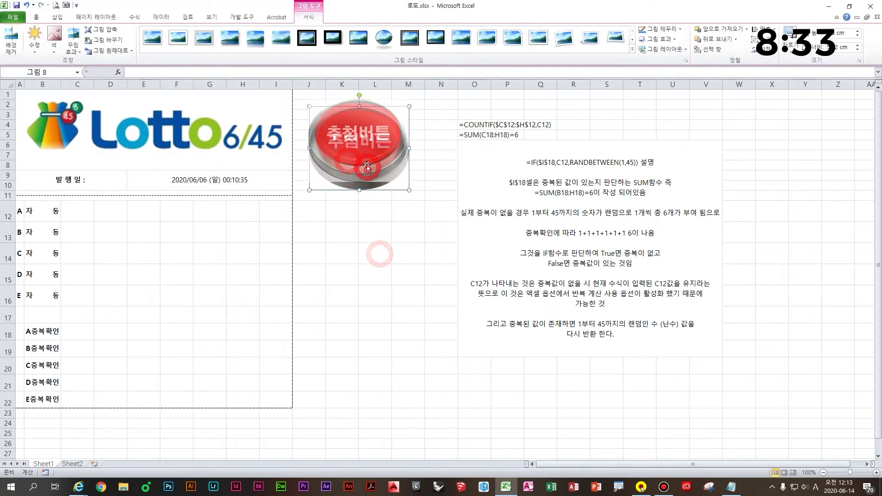
{"action": "left_click", "coordinate": [376, 265]}
{"action": "left_click", "coordinate": [375, 233]}
{"action": "key", "text": "ctrl"}
{"action": "left_click_drag", "start_coordinate": [314, 110], "coordinate": [432, 39]}
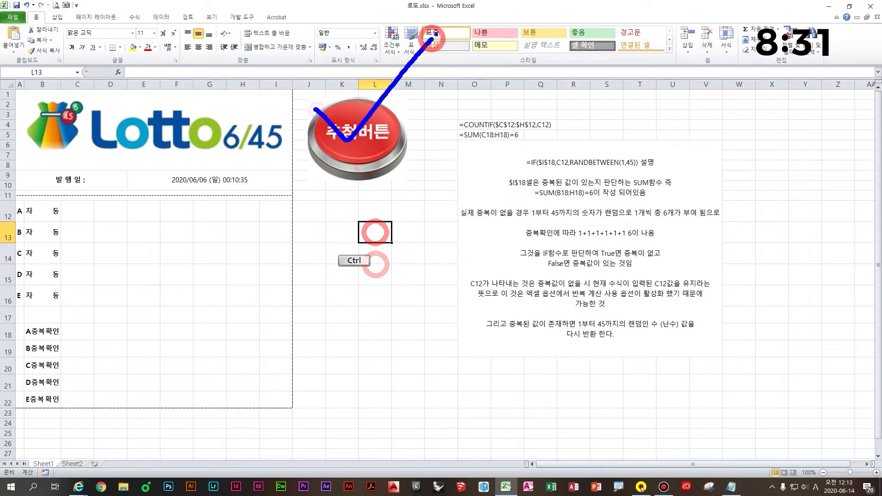
{"action": "mouse_move", "coordinate": [348, 146]}
{"action": "left_mouse_down"}
{"action": "mouse_move", "coordinate": [346, 206]}
{"action": "mouse_move", "coordinate": [67, 278]}
{"action": "mouse_move", "coordinate": [63, 234]}
{"action": "left_mouse_up"}
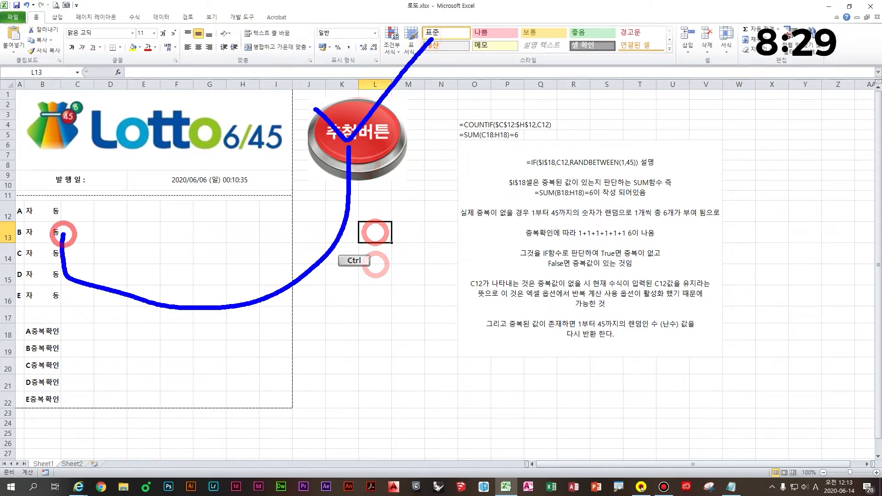
{"action": "key", "text": "ctrl"}
{"action": "left_click_drag", "start_coordinate": [7, 186], "coordinate": [303, 315]}
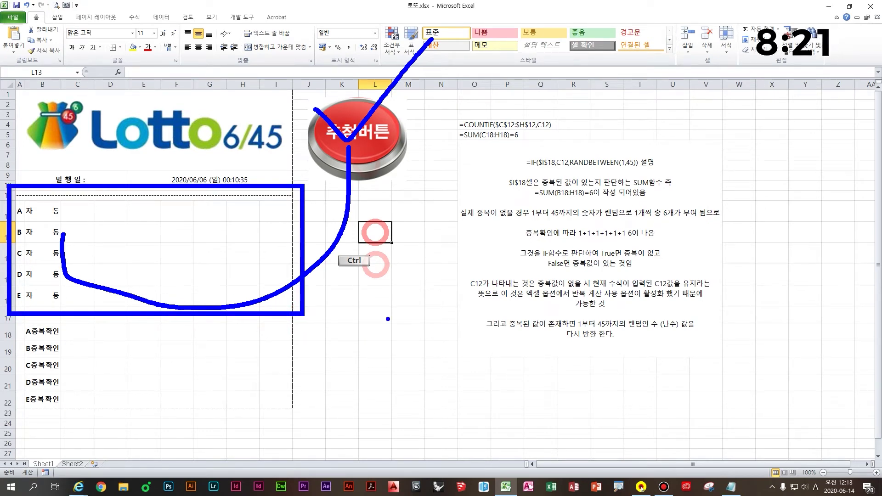
{"action": "key", "text": "Escape"}
{"action": "left_click", "coordinate": [376, 266]}
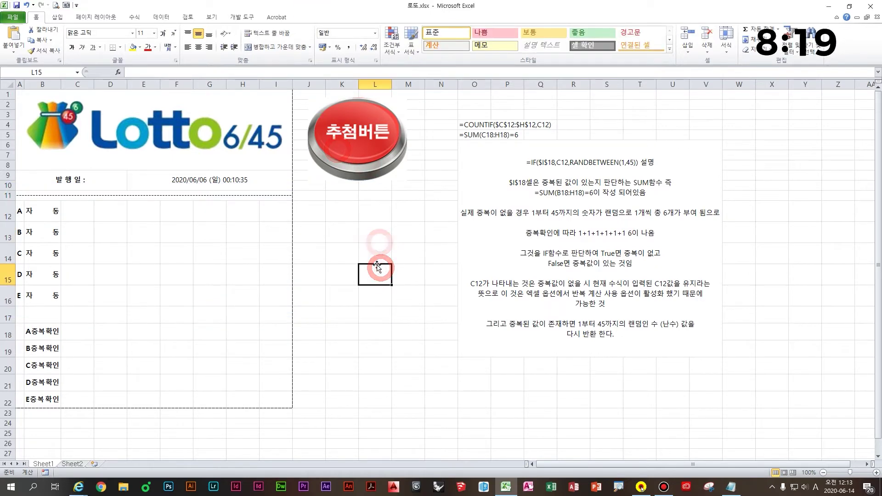
{"action": "left_click", "coordinate": [375, 266]}
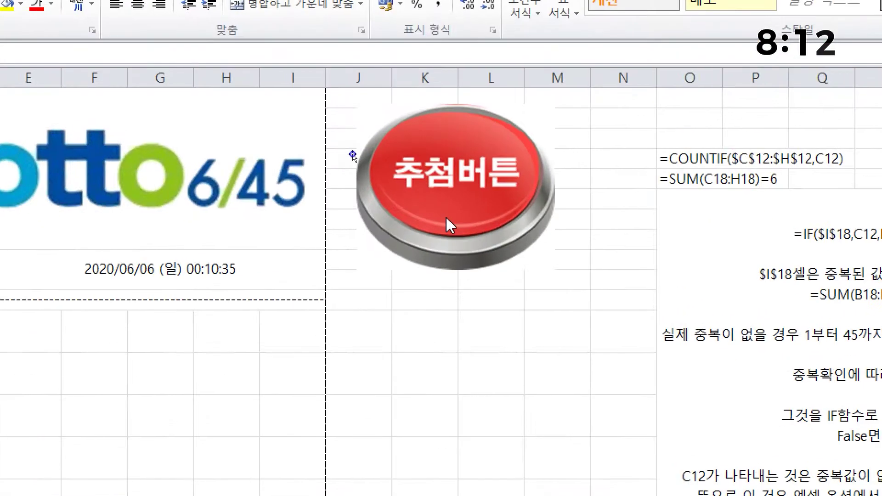
Assign a new macro named 추첨기 to the 추첨버튼 picture and start recording it in the current workbook
{"action": "right_click", "coordinate": [461, 200]}
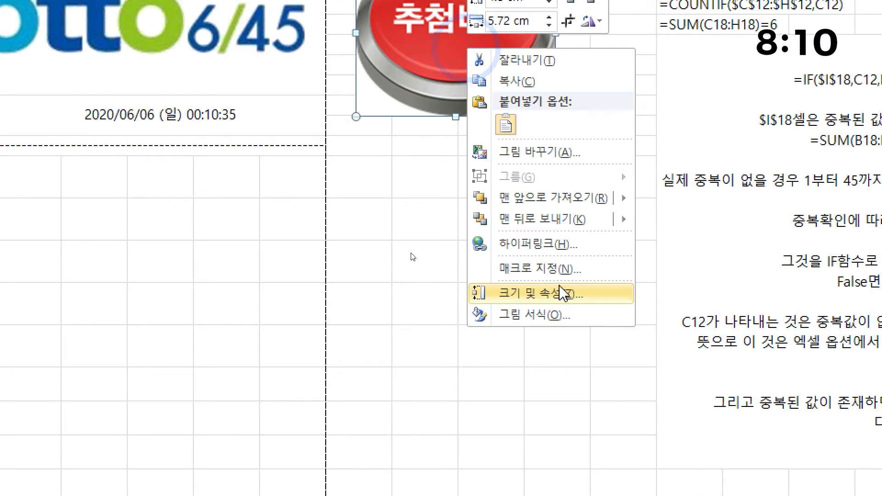
{"action": "left_click", "coordinate": [566, 423]}
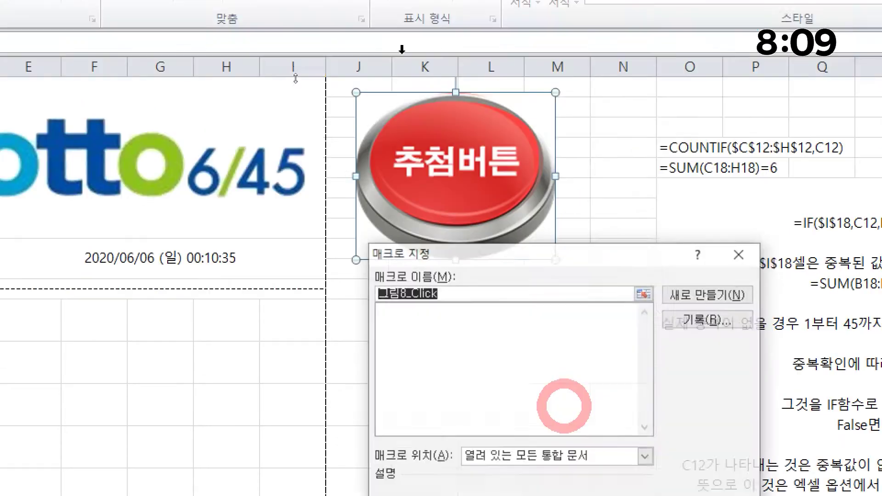
{"action": "key", "text": "BackSpace"}
{"action": "type", "text": "추첨기"}
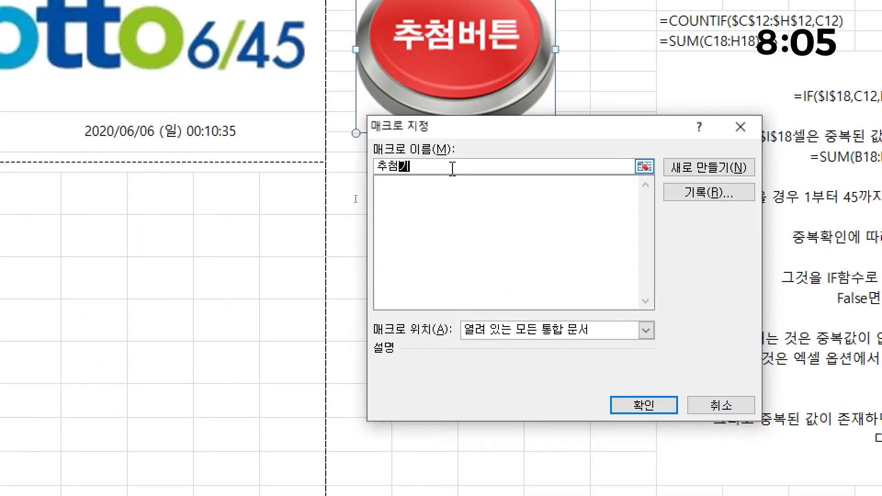
{"action": "left_click", "coordinate": [735, 198]}
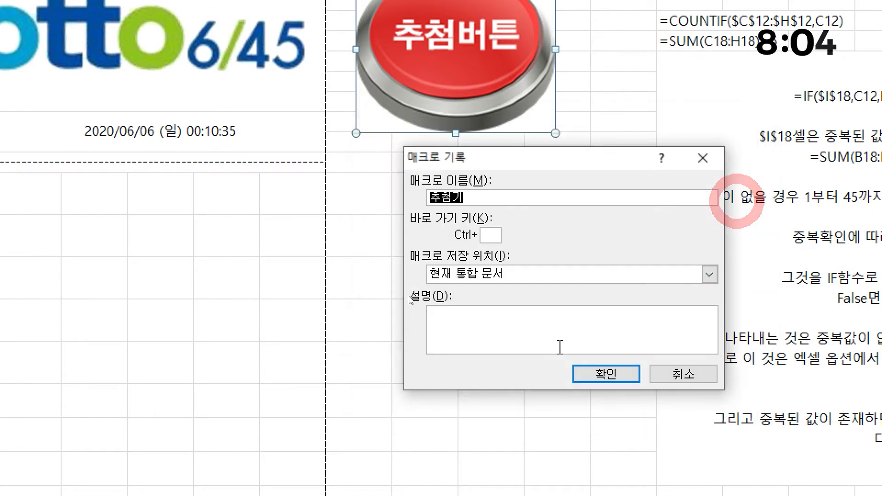
{"action": "left_click", "coordinate": [598, 375]}
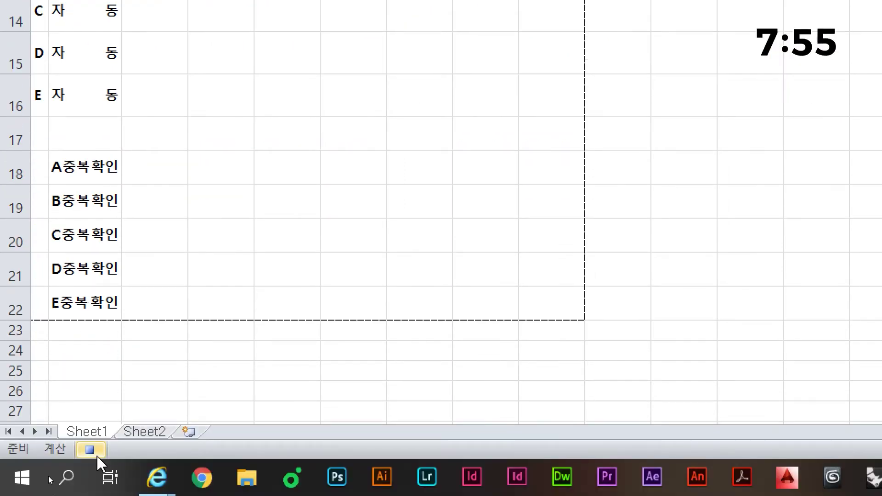
{"action": "left_click", "coordinate": [94, 453]}
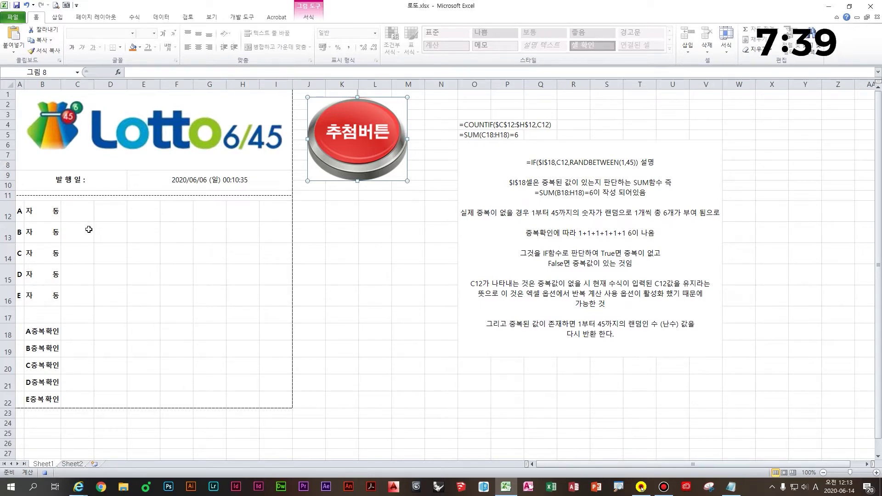
{"action": "left_click", "coordinate": [76, 213]}
{"action": "left_click", "coordinate": [116, 213]}
{"action": "left_click", "coordinate": [141, 213]}
{"action": "left_click", "coordinate": [183, 214]}
{"action": "left_click", "coordinate": [209, 213]}
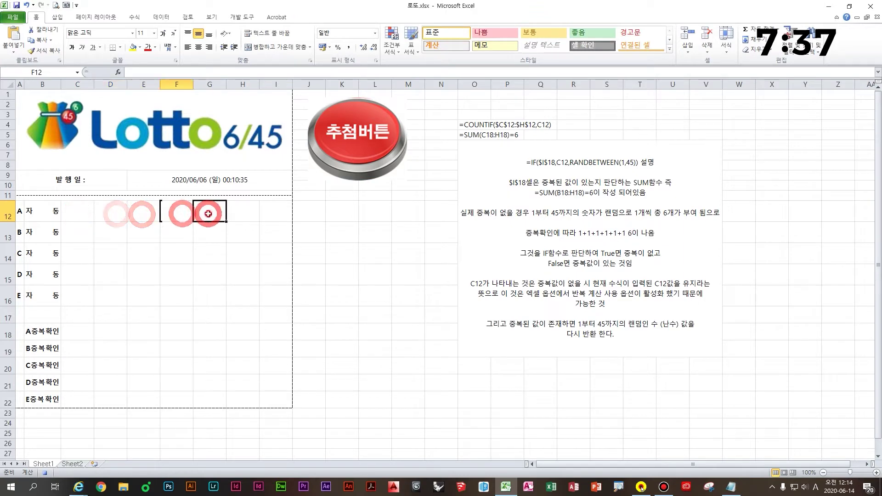
{"action": "left_click", "coordinate": [235, 213]}
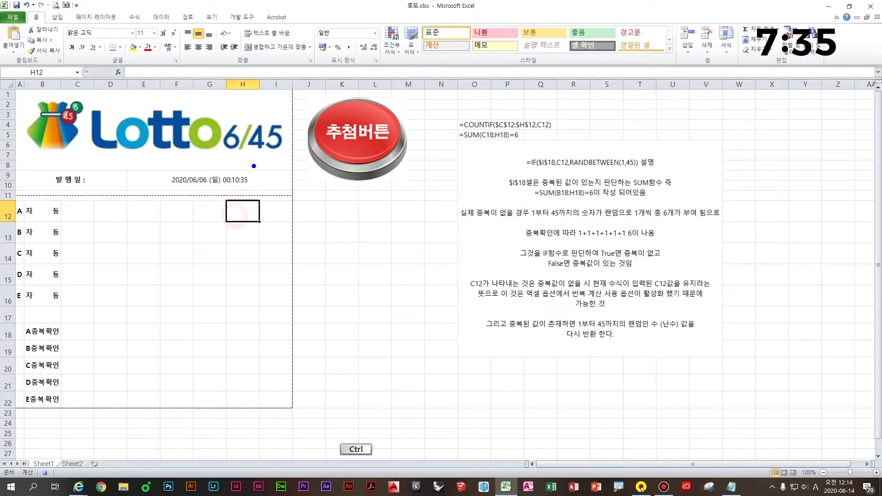
{"action": "mouse_move", "coordinate": [256, 193]}
{"action": "left_mouse_down"}
{"action": "mouse_move", "coordinate": [286, 457]}
{"action": "mouse_move", "coordinate": [314, 422]}
{"action": "mouse_move", "coordinate": [301, 415]}
{"action": "mouse_move", "coordinate": [308, 428]}
{"action": "left_mouse_up"}
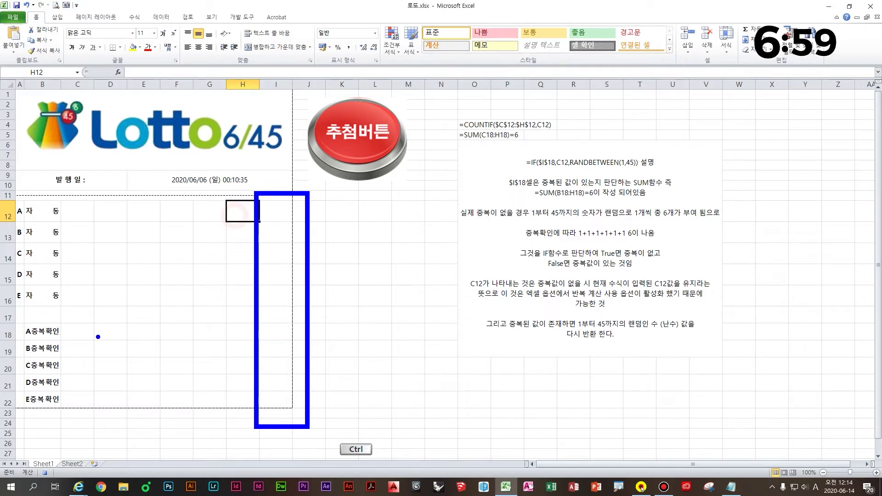
{"action": "left_click", "coordinate": [150, 352]}
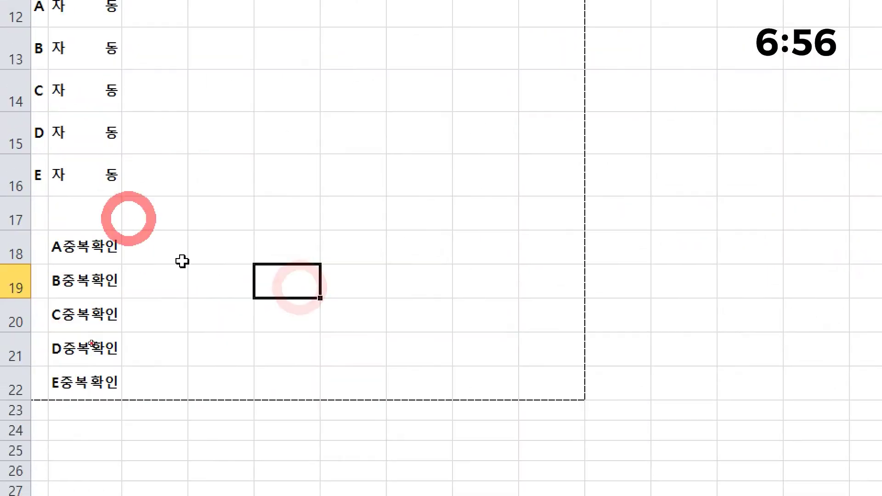
Start a COUNTIF formula in cell C18, beside A중복확인, with C12:H12 as its range
{"action": "left_click", "coordinate": [76, 332]}
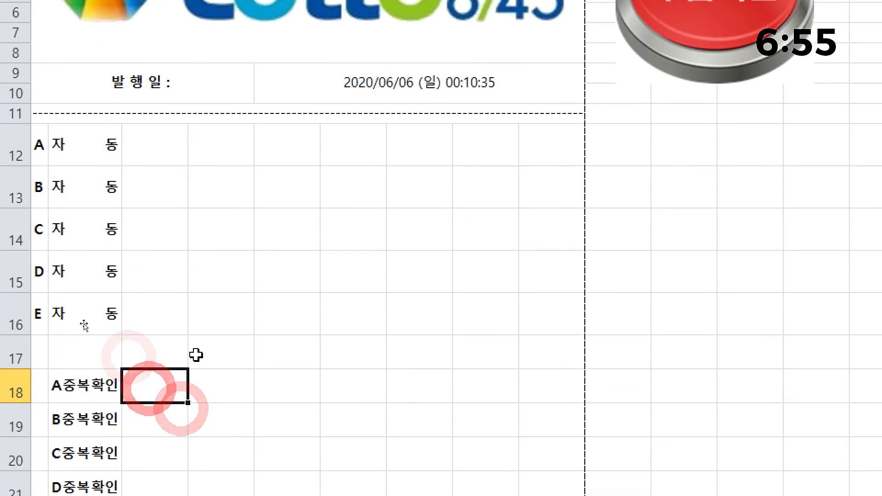
{"action": "type", "text": "=cou"}
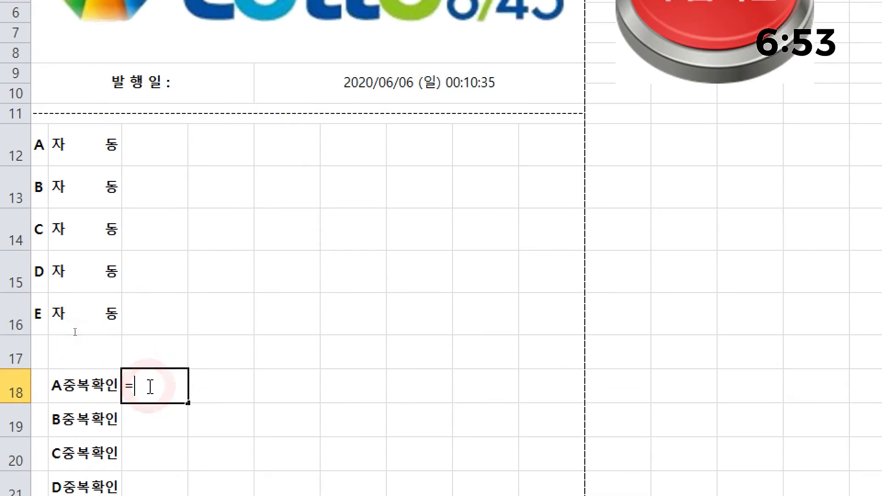
{"action": "type", "text": "ntif"}
{"action": "key", "text": "Tab"}
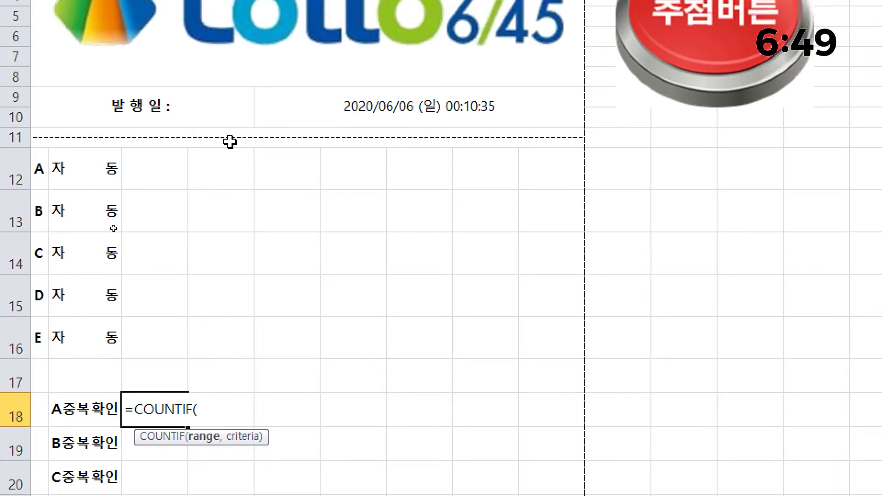
{"action": "left_click", "coordinate": [157, 169]}
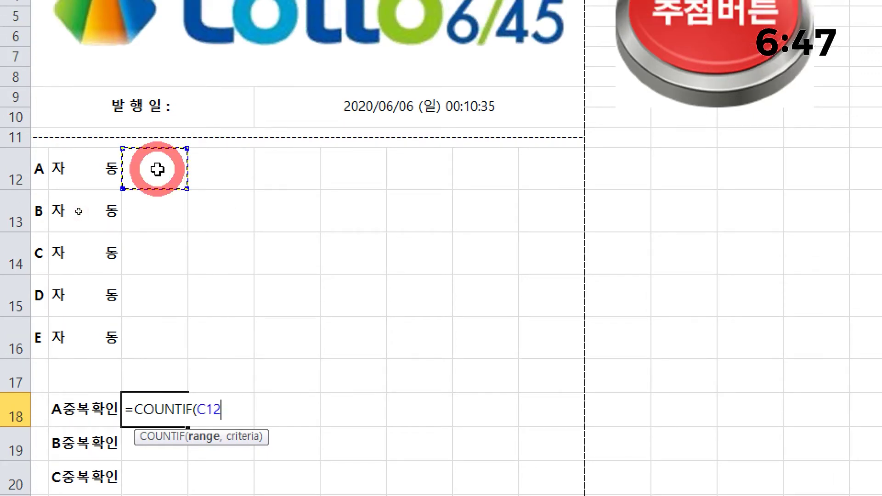
{"action": "left_click_drag", "start_coordinate": [157, 170], "coordinate": [466, 182]}
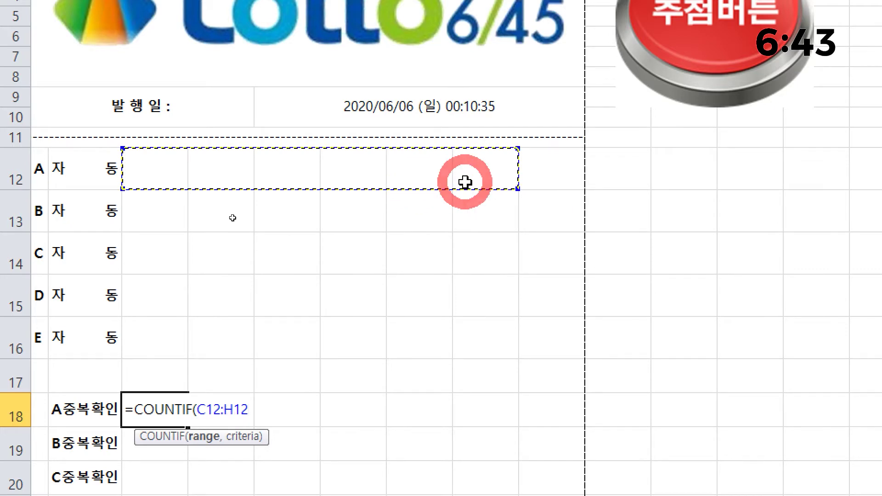
Lock the range's columns as $C12:$H12, use C12 as the criteria, and complete the COUNTIF formula in C18
{"action": "scroll", "coordinate": [289, 438], "scroll_direction": "down", "scroll_amount": 2}
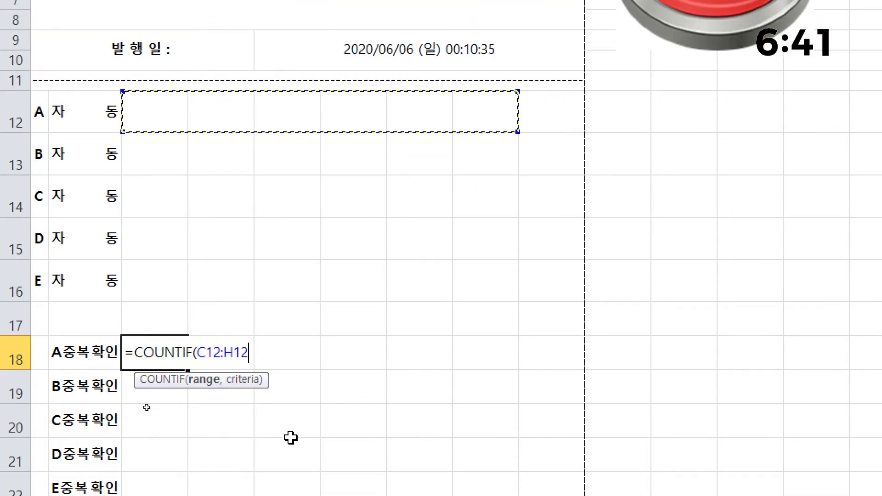
{"action": "key", "text": "F4"}
{"action": "key", "text": "F4"}
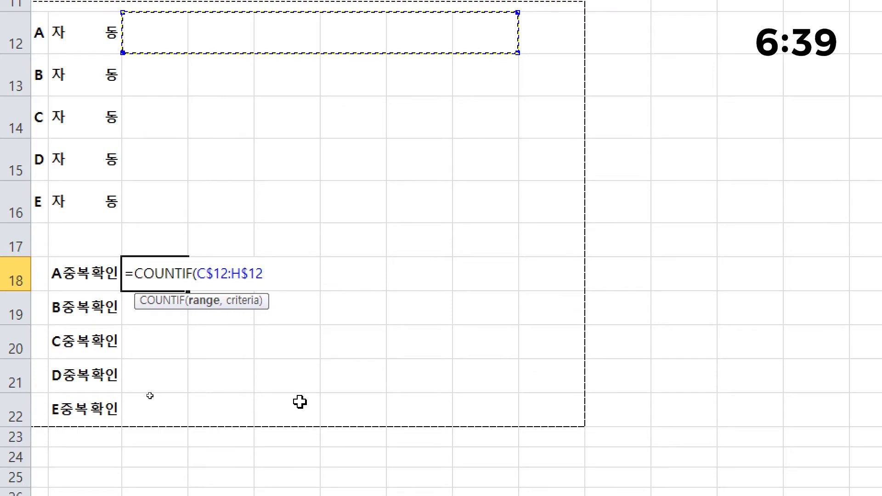
{"action": "key", "text": "F4"}
{"action": "scroll", "coordinate": [327, 310], "scroll_direction": "up", "scroll_amount": 3}
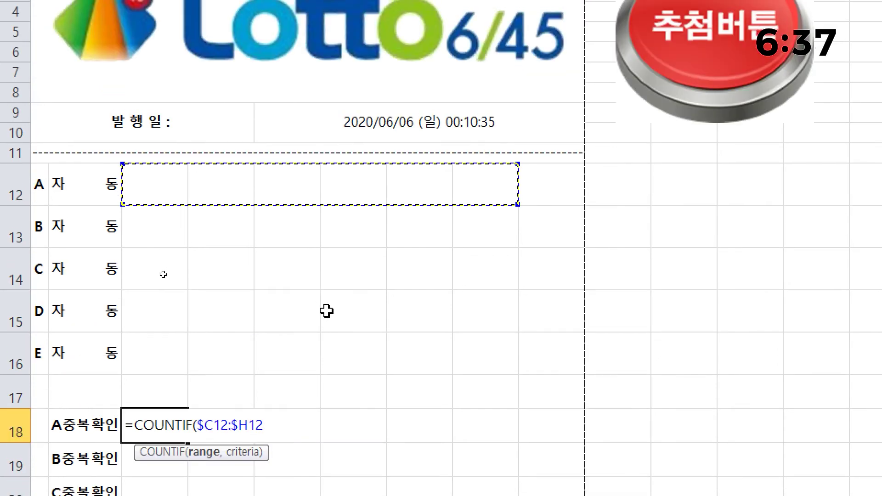
{"action": "type", "text": ","}
{"action": "scroll", "coordinate": [304, 431], "scroll_direction": "down", "scroll_amount": 1}
{"action": "scroll", "coordinate": [303, 431], "scroll_direction": "down", "scroll_amount": 1}
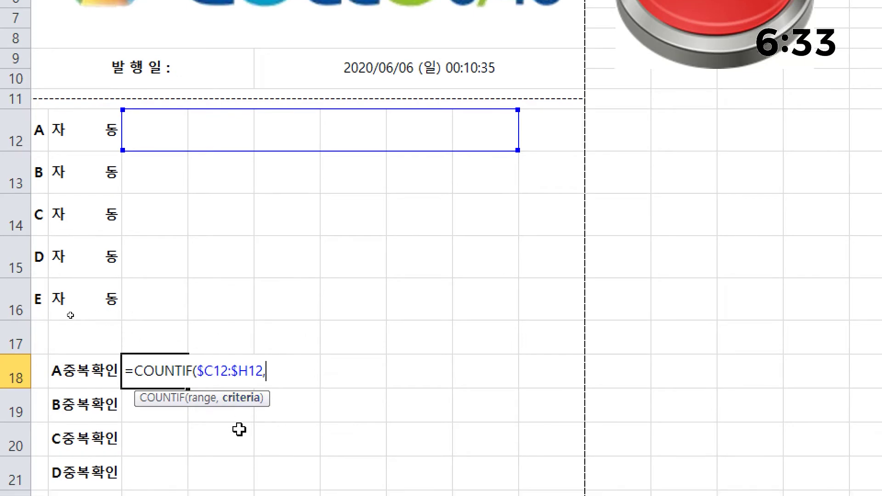
{"action": "left_click", "coordinate": [165, 140]}
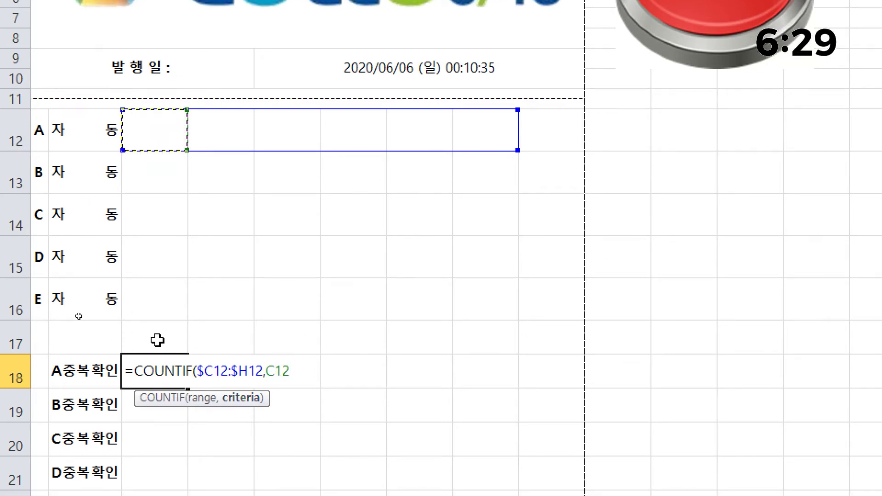
{"action": "type", "text": ")"}
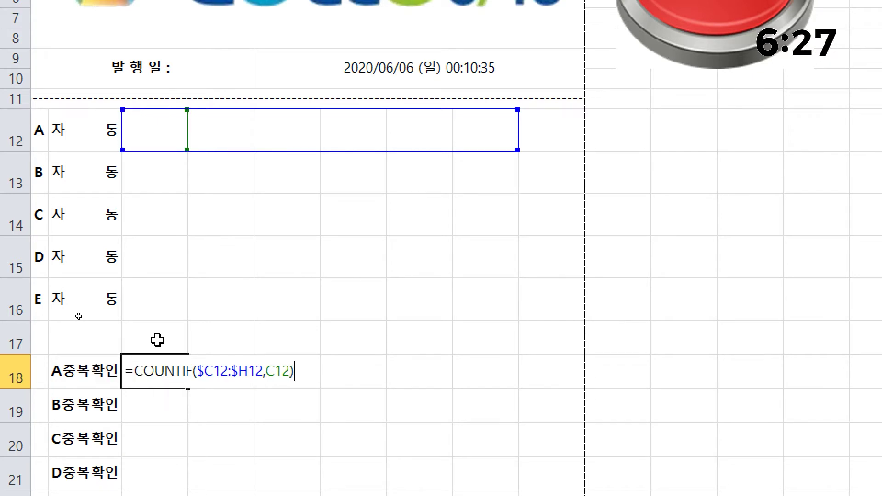
{"action": "key", "text": "Return"}
Copy the COUNTIF formula from C18 across to H18 and down through row 22
{"action": "left_click", "coordinate": [156, 371]}
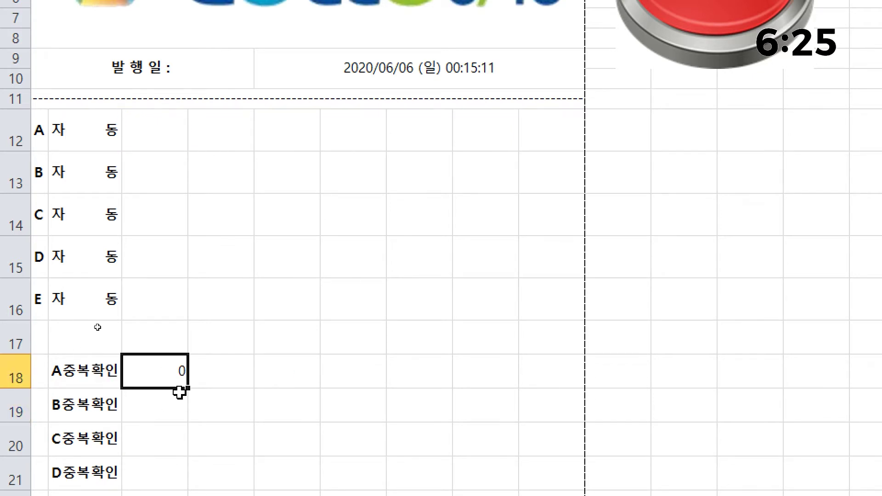
{"action": "left_click_drag", "start_coordinate": [189, 373], "coordinate": [517, 380]}
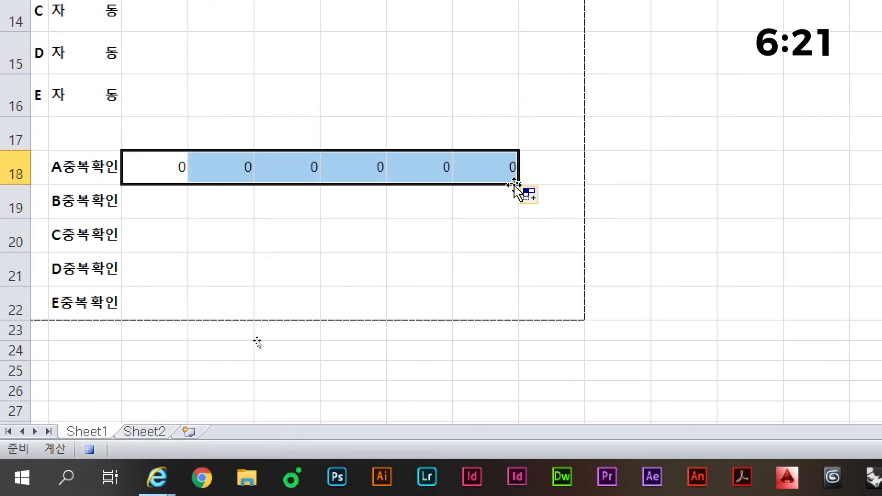
{"action": "left_click_drag", "start_coordinate": [519, 186], "coordinate": [469, 315]}
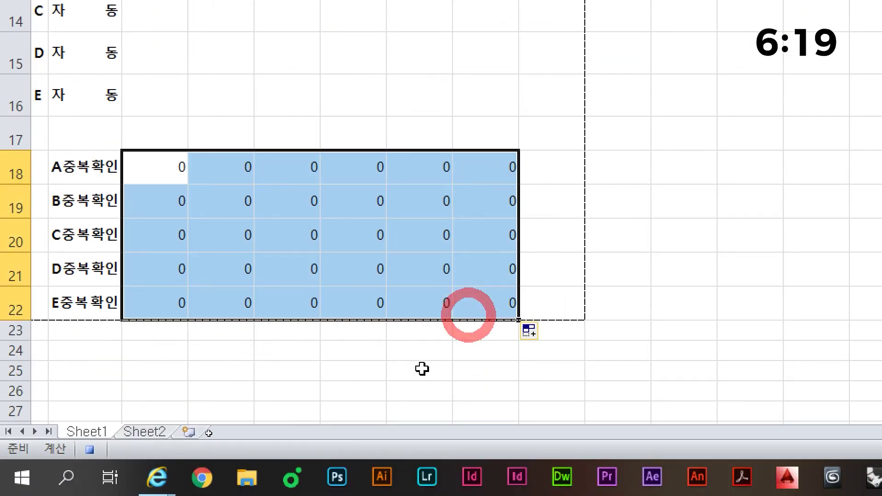
Examine the range and criteria references of the copied COUNTIF formulas in C19:C22 and E21 without changing them
{"action": "left_click", "coordinate": [161, 199]}
{"action": "type", "text": "=COUNTIF($C13:$H13,C13)"}
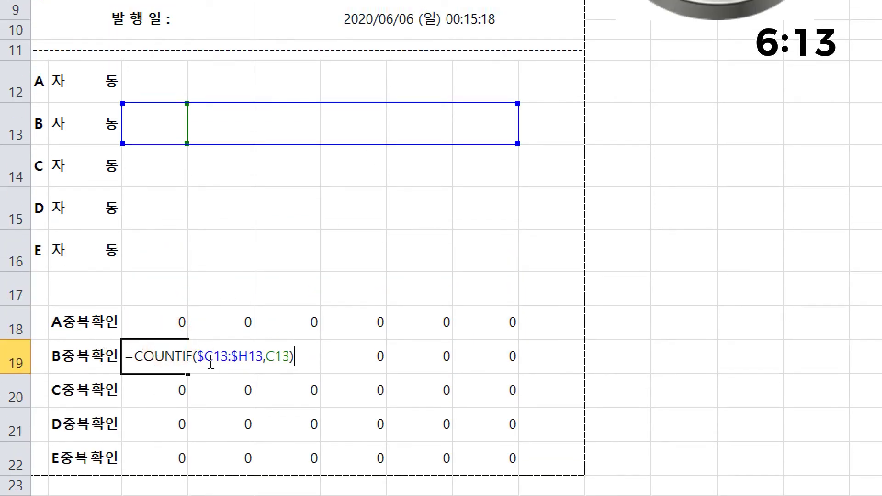
{"action": "left_click", "coordinate": [173, 321]}
{"action": "double_click", "coordinate": [174, 322]}
{"action": "double_click", "coordinate": [152, 361]}
{"action": "key", "text": "Escape"}
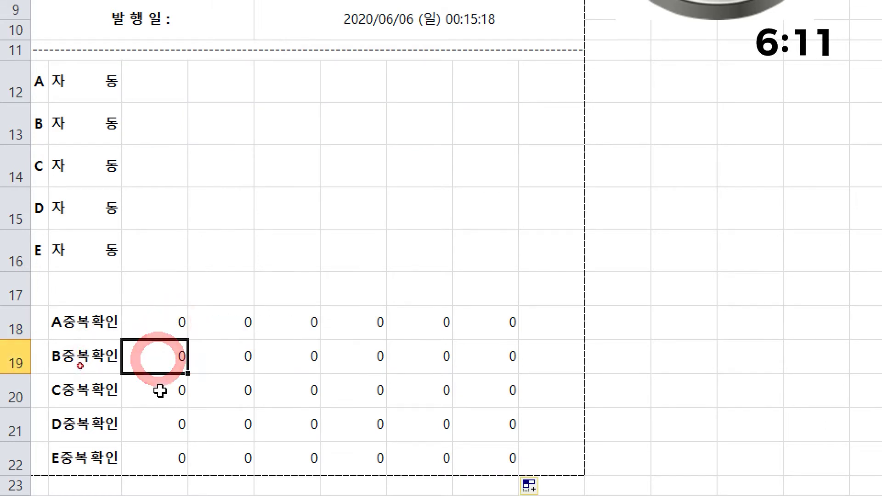
{"action": "double_click", "coordinate": [160, 392]}
{"action": "key", "text": "Escape"}
{"action": "double_click", "coordinate": [161, 423]}
{"action": "key", "text": "Escape"}
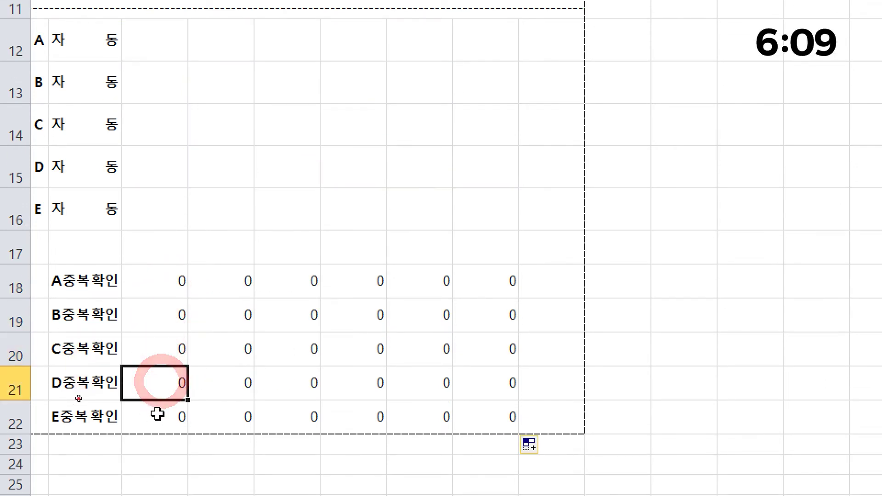
{"action": "double_click", "coordinate": [157, 415]}
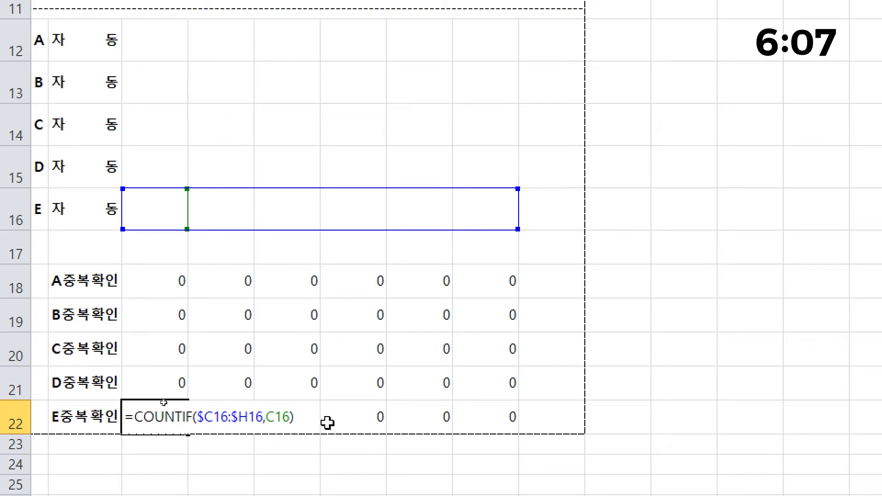
{"action": "key", "text": "Escape"}
{"action": "double_click", "coordinate": [290, 382]}
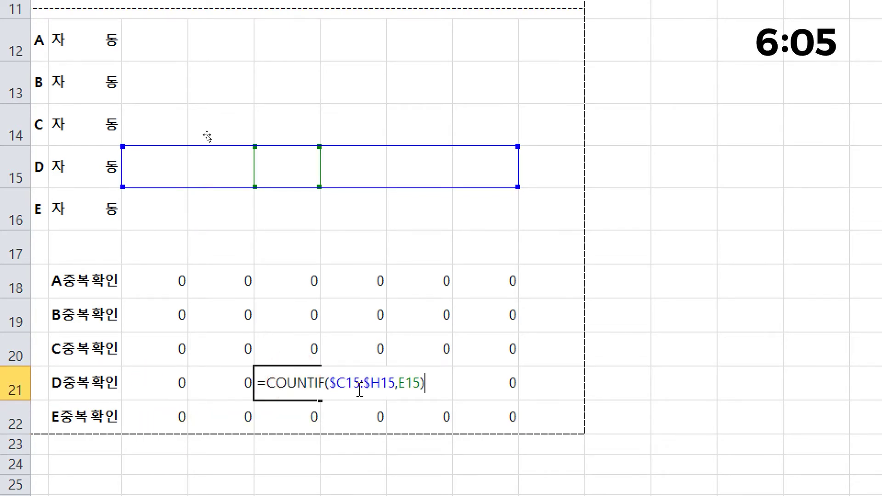
{"action": "key", "text": "Escape"}
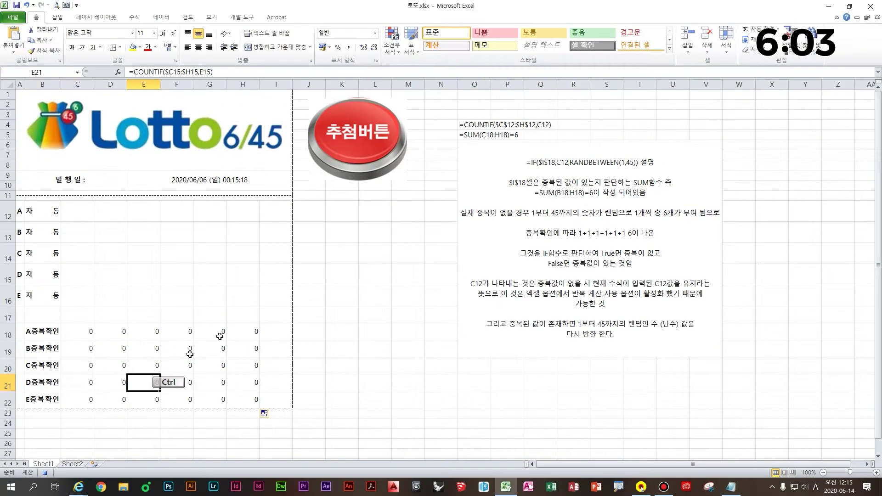
{"action": "left_click", "coordinate": [547, 389]}
{"action": "key", "text": "ctrl+2"}
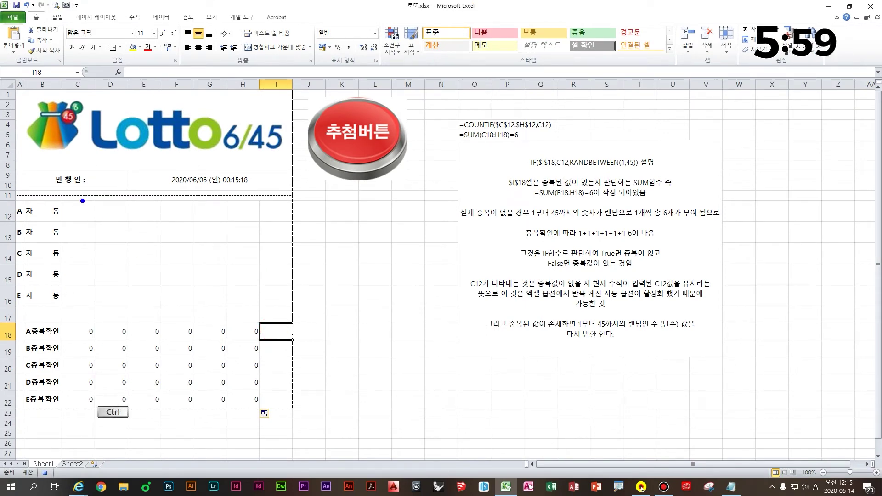
{"action": "left_click_drag", "start_coordinate": [68, 216], "coordinate": [83, 194]}
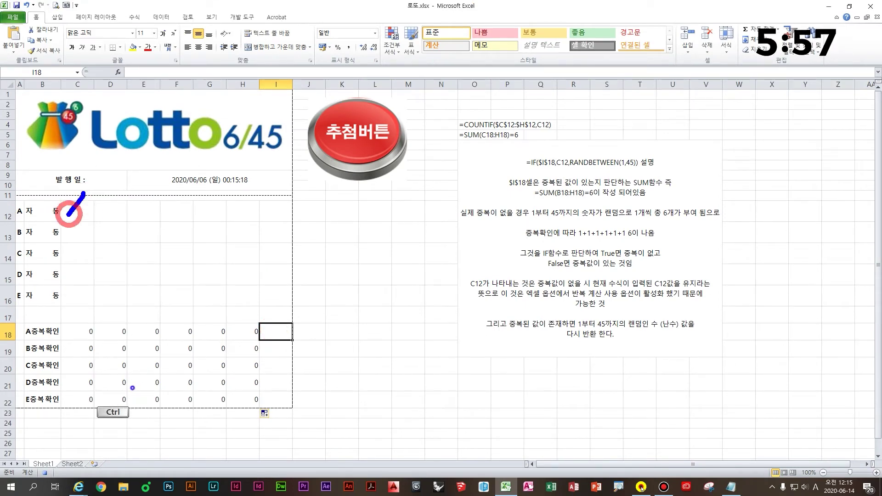
{"action": "left_click", "coordinate": [132, 388]}
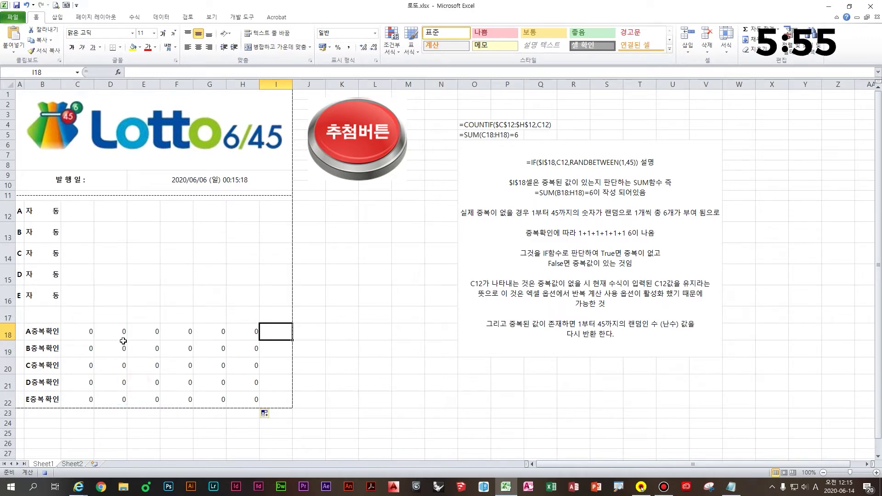
{"action": "left_click_drag", "start_coordinate": [83, 193], "coordinate": [54, 224]}
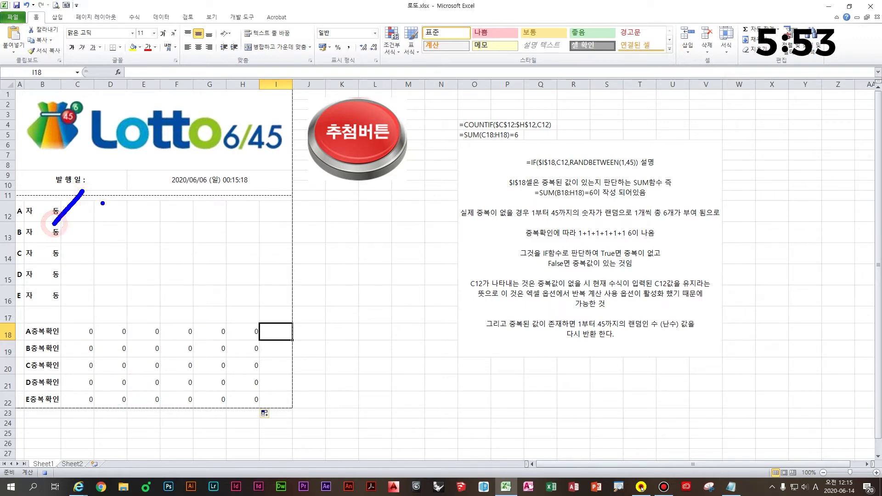
{"action": "mouse_move", "coordinate": [107, 197]}
{"action": "left_mouse_down"}
{"action": "mouse_move", "coordinate": [98, 224]}
{"action": "mouse_move", "coordinate": [115, 213]}
{"action": "mouse_move", "coordinate": [109, 228]}
{"action": "left_mouse_up"}
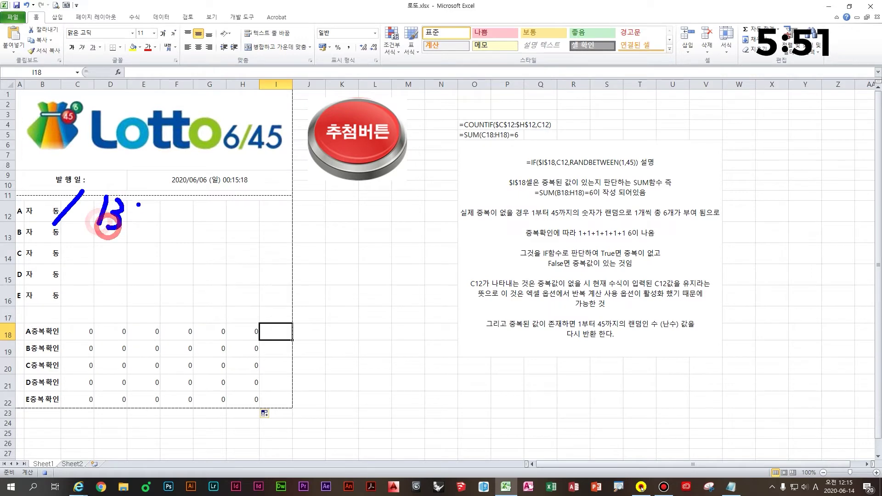
{"action": "mouse_move", "coordinate": [145, 193]}
{"action": "left_mouse_down"}
{"action": "mouse_move", "coordinate": [147, 226]}
{"action": "mouse_move", "coordinate": [137, 225]}
{"action": "left_mouse_up"}
{"action": "mouse_move", "coordinate": [145, 199]}
{"action": "left_mouse_down"}
{"action": "mouse_move", "coordinate": [162, 202]}
{"action": "mouse_move", "coordinate": [184, 225]}
{"action": "left_mouse_up"}
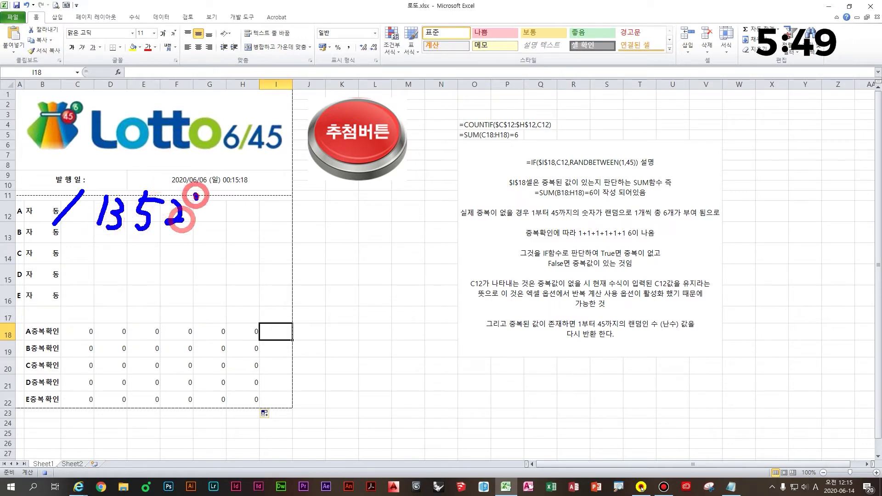
{"action": "mouse_move", "coordinate": [196, 193]}
{"action": "left_mouse_down"}
{"action": "mouse_move", "coordinate": [186, 232]}
{"action": "mouse_move", "coordinate": [211, 223]}
{"action": "mouse_move", "coordinate": [205, 236]}
{"action": "left_mouse_up"}
{"action": "mouse_move", "coordinate": [218, 221]}
{"action": "left_mouse_down"}
{"action": "mouse_move", "coordinate": [246, 203]}
{"action": "mouse_move", "coordinate": [252, 253]}
{"action": "left_mouse_up"}
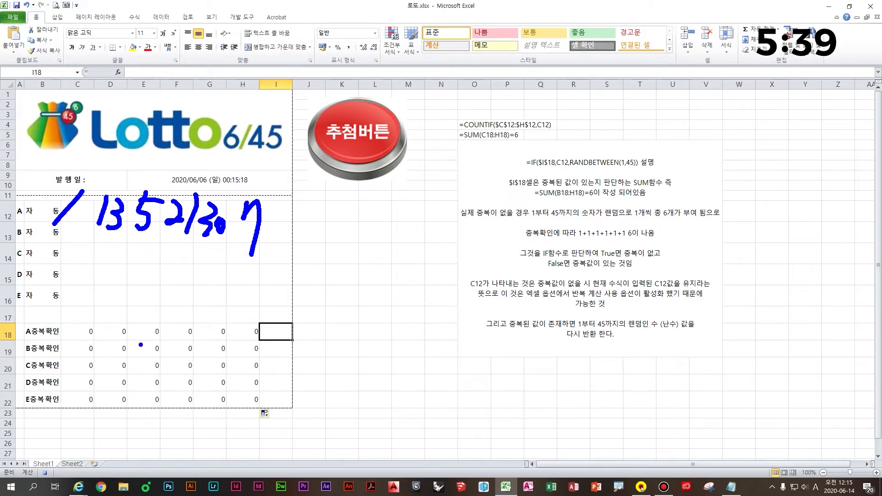
{"action": "left_click_drag", "start_coordinate": [96, 324], "coordinate": [79, 342]}
{"action": "left_click_drag", "start_coordinate": [128, 321], "coordinate": [112, 339]}
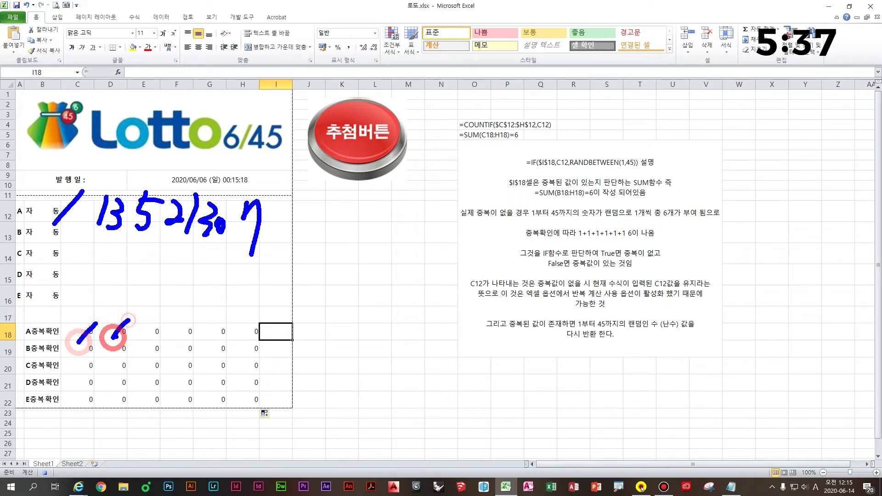
{"action": "left_click_drag", "start_coordinate": [160, 326], "coordinate": [141, 346]}
{"action": "left_click_drag", "start_coordinate": [204, 320], "coordinate": [183, 339]}
{"action": "left_click_drag", "start_coordinate": [230, 324], "coordinate": [214, 342]}
{"action": "left_click_drag", "start_coordinate": [268, 323], "coordinate": [242, 346]}
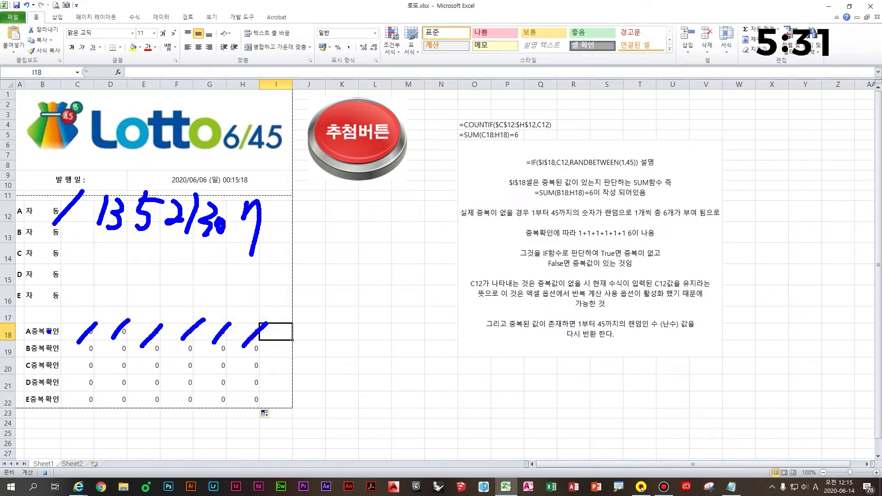
{"action": "left_click_drag", "start_coordinate": [62, 292], "coordinate": [326, 376]}
{"action": "mouse_move", "coordinate": [428, 266]}
{"action": "left_mouse_down"}
{"action": "mouse_move", "coordinate": [421, 306]}
{"action": "mouse_move", "coordinate": [398, 307]}
{"action": "left_mouse_up"}
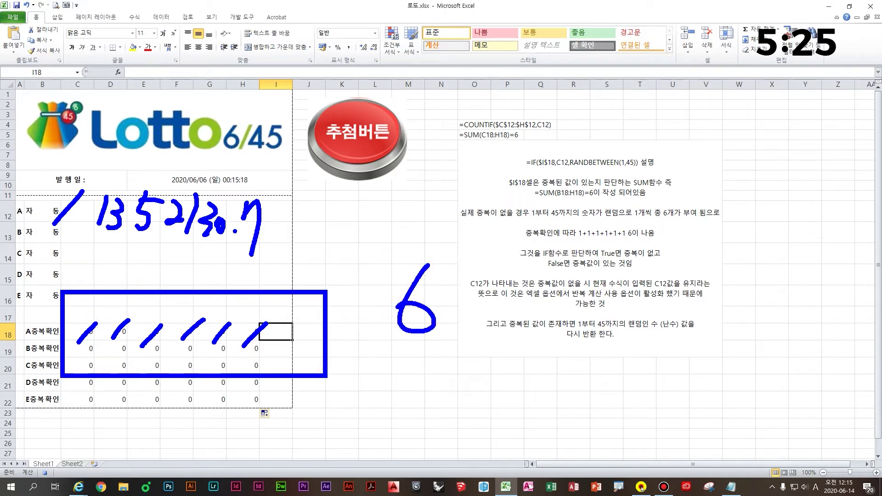
{"action": "left_click_drag", "start_coordinate": [234, 242], "coordinate": [272, 196]}
{"action": "left_click_drag", "start_coordinate": [242, 204], "coordinate": [269, 235]}
{"action": "left_click_drag", "start_coordinate": [287, 238], "coordinate": [324, 195]}
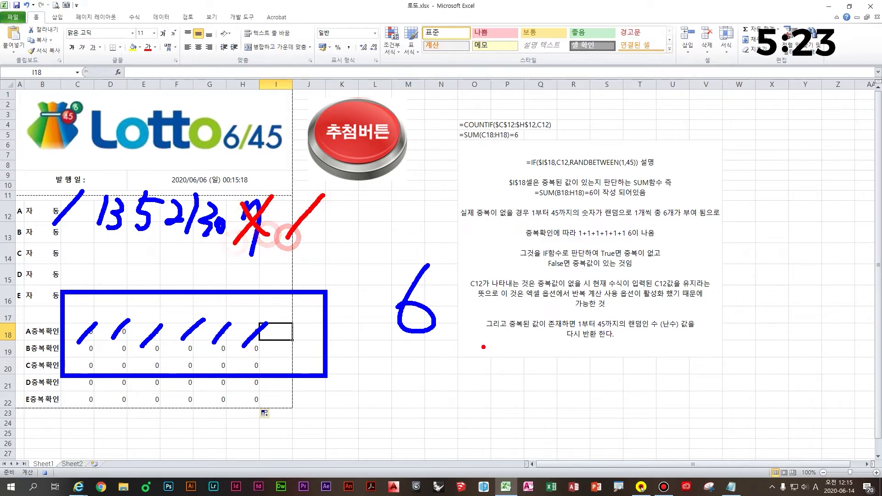
{"action": "mouse_move", "coordinate": [431, 303]}
{"action": "left_mouse_down"}
{"action": "mouse_move", "coordinate": [450, 280]}
{"action": "mouse_move", "coordinate": [401, 328]}
{"action": "left_mouse_up"}
{"action": "left_click_drag", "start_coordinate": [405, 288], "coordinate": [528, 367]}
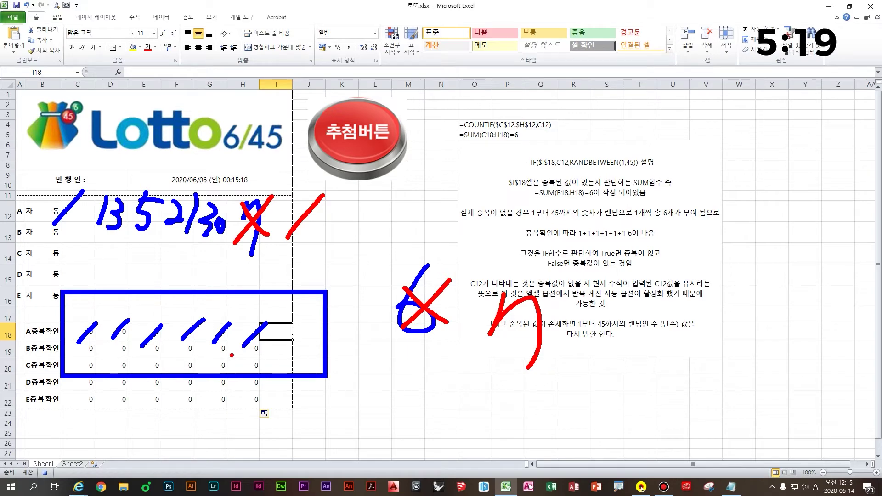
{"action": "key", "text": "Escape"}
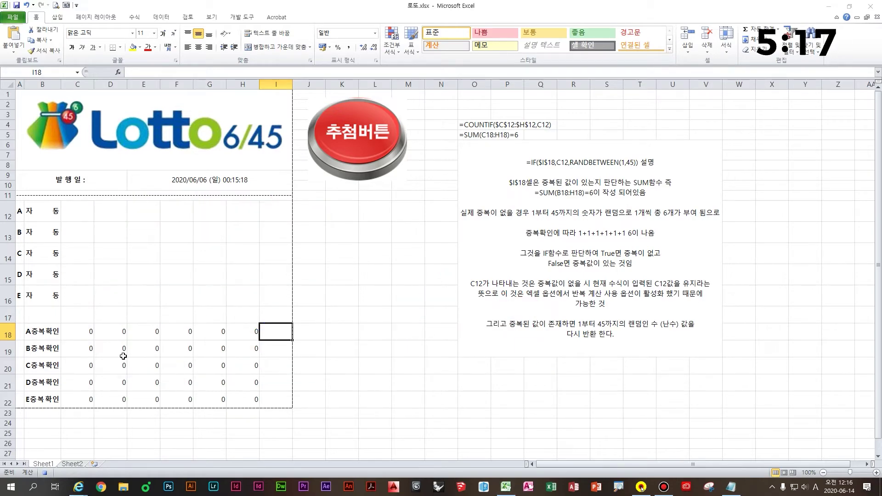
Enter =SUM(C18:H18)=6 in I18 as the duplicate check for row A, and copy it down through I22
{"action": "key", "text": "ctrl+1"}
{"action": "left_click", "coordinate": [405, 256]}
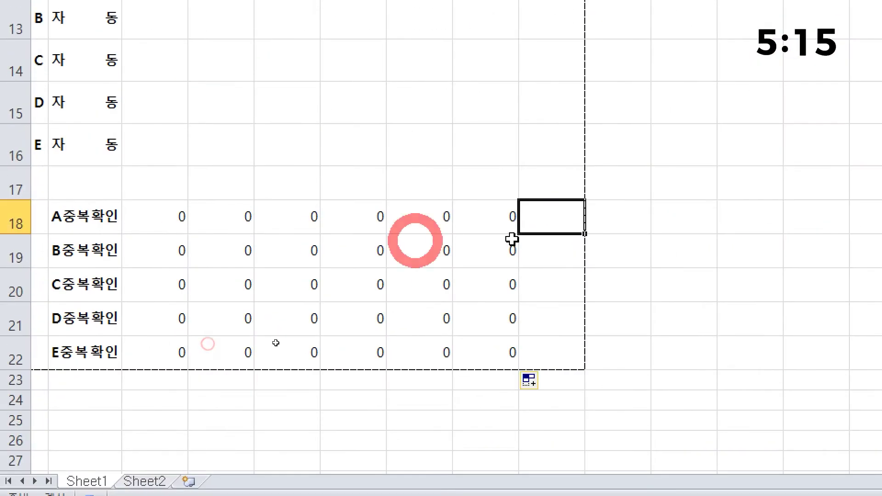
{"action": "type", "text": "=sum("}
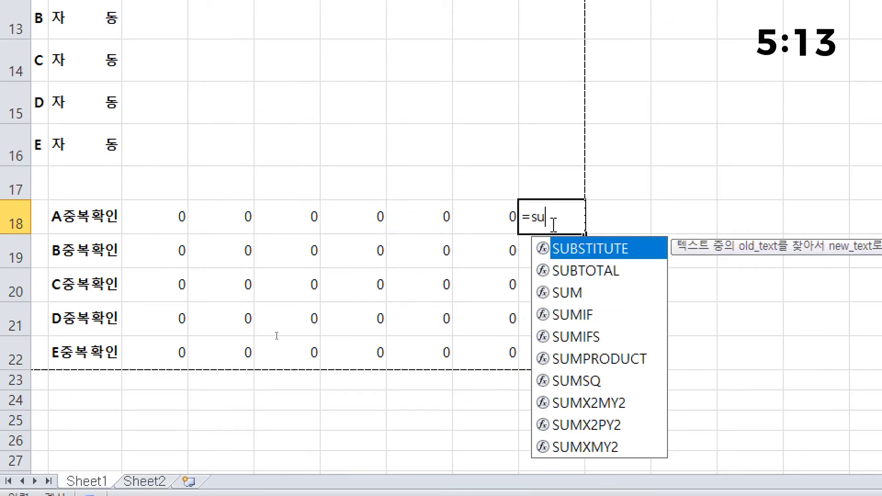
{"action": "left_click_drag", "start_coordinate": [166, 211], "coordinate": [479, 227]}
{"action": "type", "text": ")=6"}
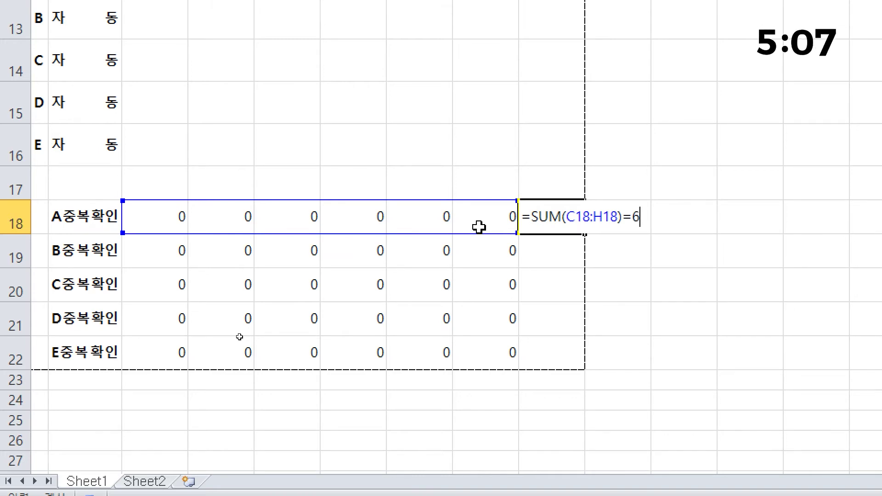
{"action": "key", "text": "Return"}
{"action": "key", "text": "Up"}
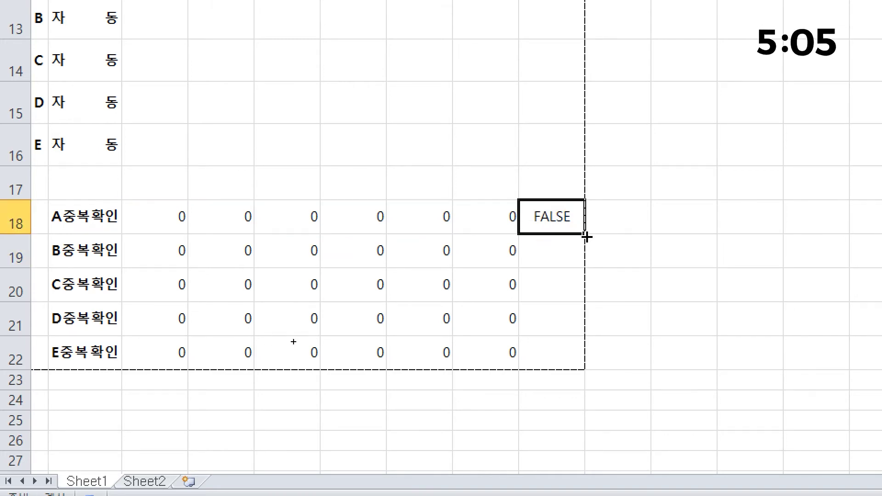
{"action": "left_click_drag", "start_coordinate": [585, 234], "coordinate": [584, 370]}
{"action": "scroll", "coordinate": [640, 322], "scroll_direction": "up", "scroll_amount": 2}
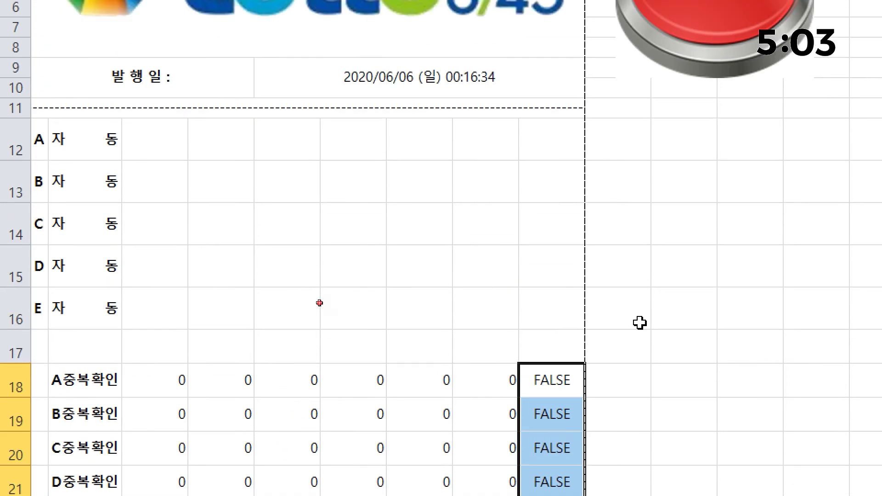
{"action": "left_click", "coordinate": [639, 323]}
{"action": "left_click", "coordinate": [548, 387]}
{"action": "left_click", "coordinate": [510, 452]}
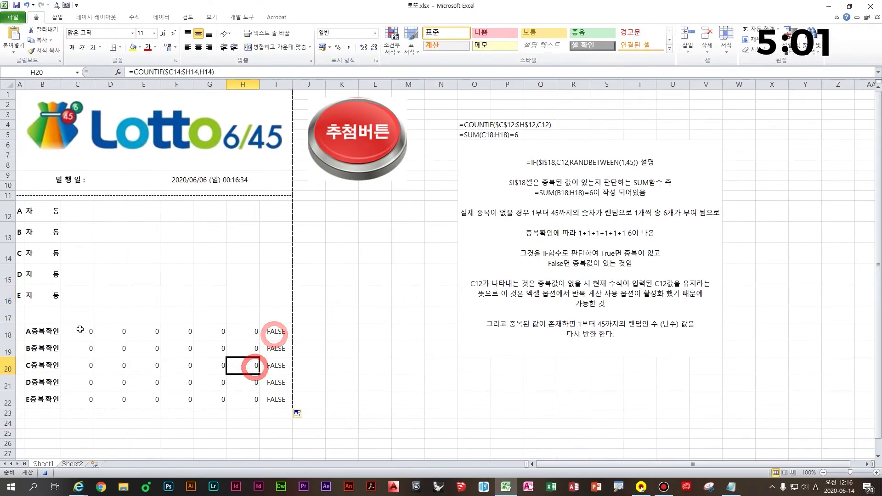
{"action": "left_click_drag", "start_coordinate": [85, 329], "coordinate": [276, 400]}
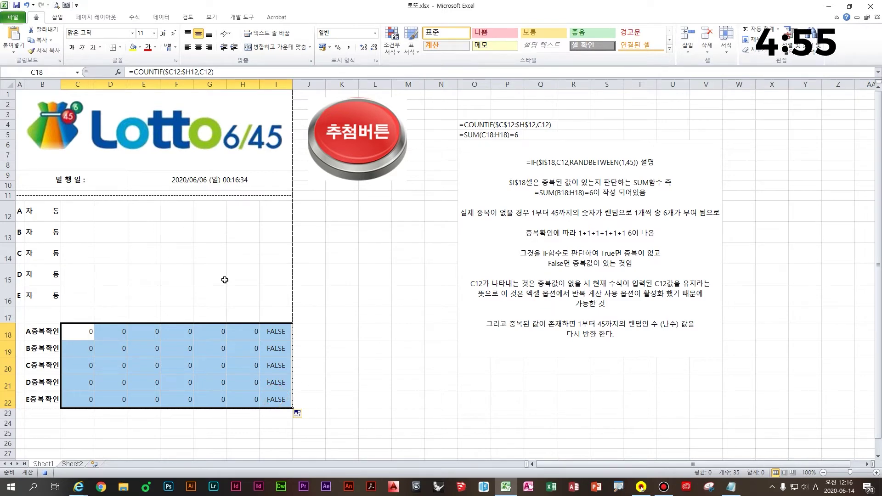
{"action": "left_click", "coordinate": [419, 233]}
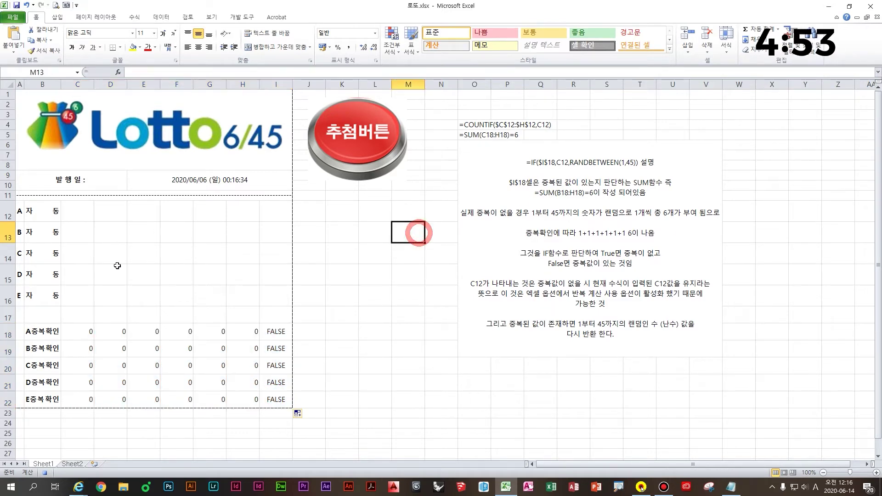
{"action": "left_click_drag", "start_coordinate": [389, 277], "coordinate": [398, 278]}
Start an IF formula in C12 with I18 as the logical test and C12 itself as the value if true
{"action": "left_click", "coordinate": [76, 209]}
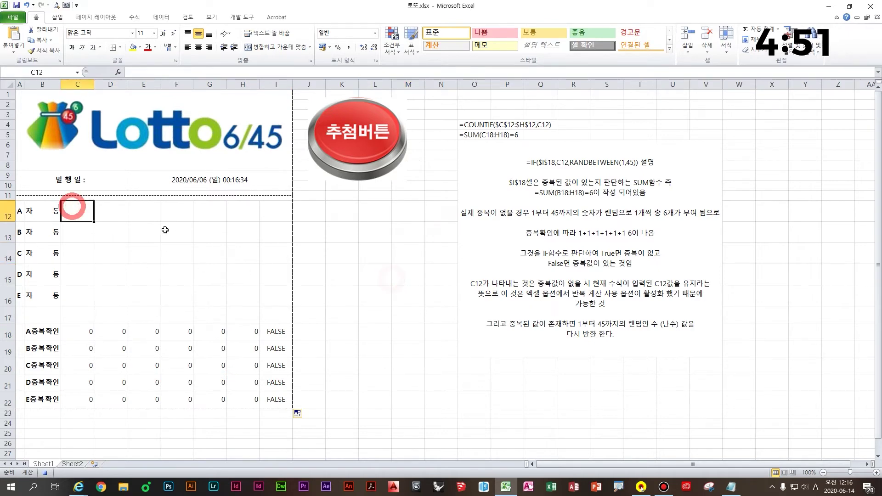
{"action": "type", "text": "=if"}
{"action": "key", "text": "Tab"}
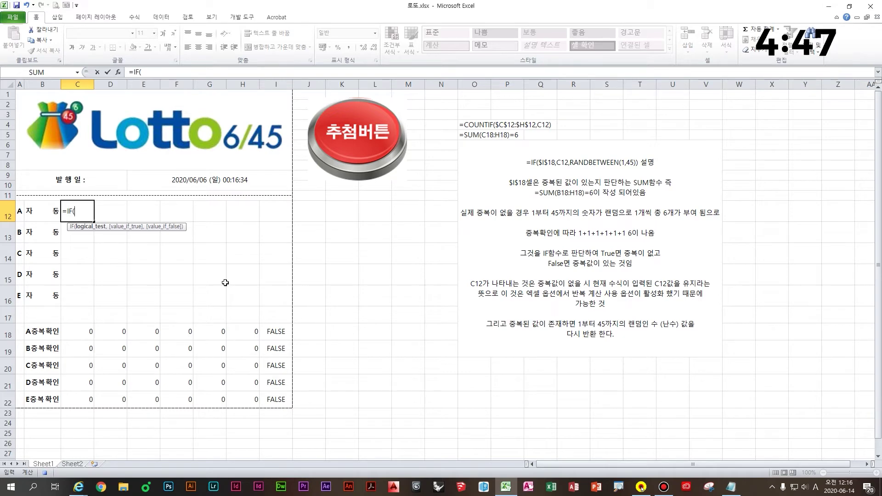
{"action": "left_click", "coordinate": [278, 334]}
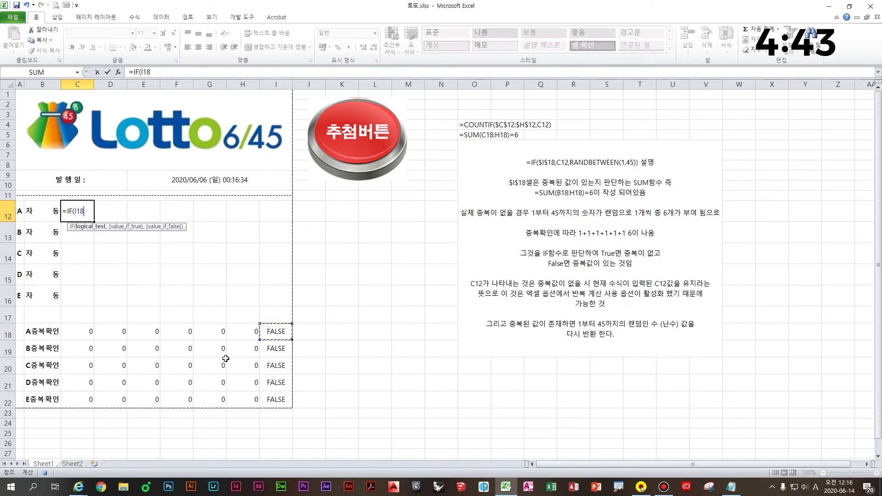
{"action": "type", "text": ","}
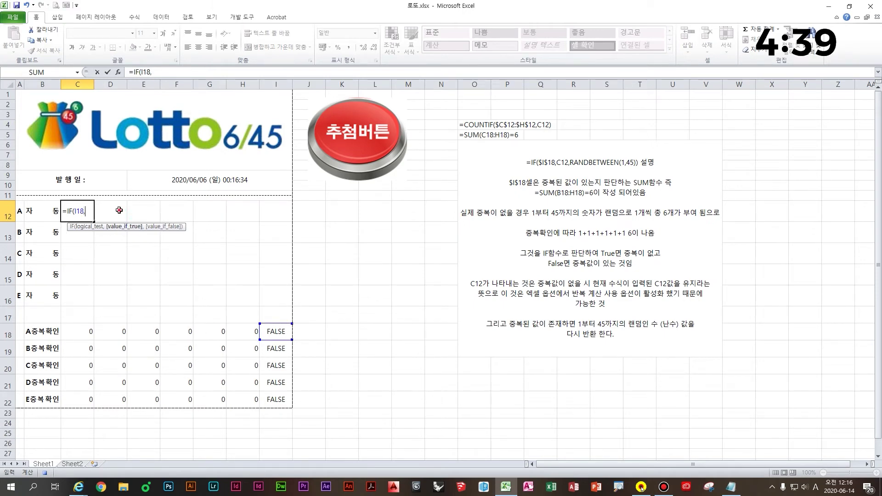
{"action": "left_click", "coordinate": [72, 203]}
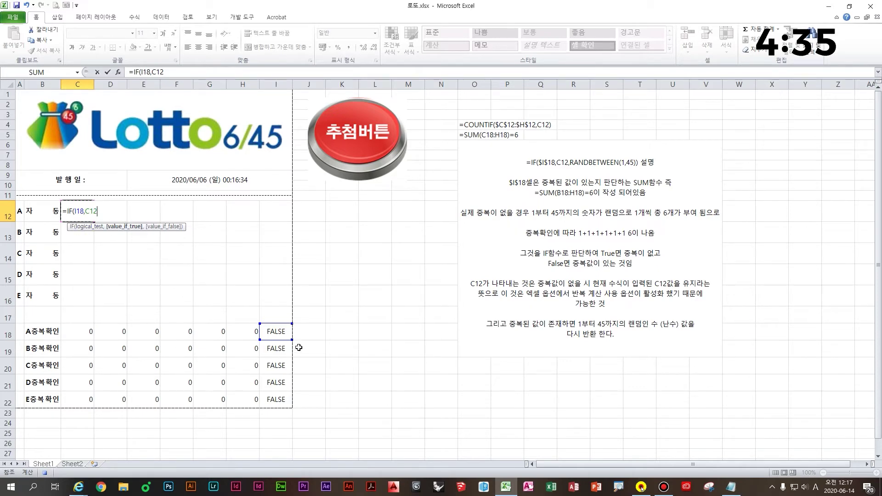
{"action": "key", "text": "ctrl+2"}
{"action": "left_click_drag", "start_coordinate": [250, 303], "coordinate": [316, 359]}
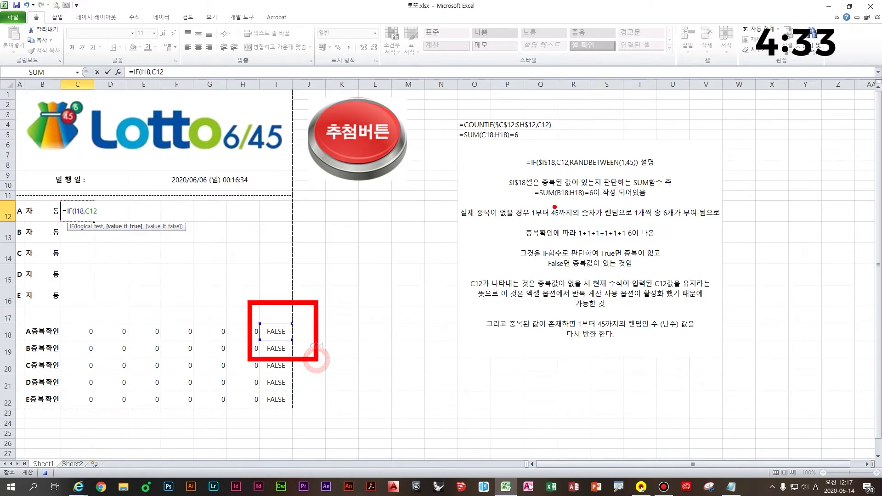
{"action": "left_click_drag", "start_coordinate": [516, 201], "coordinate": [621, 201]}
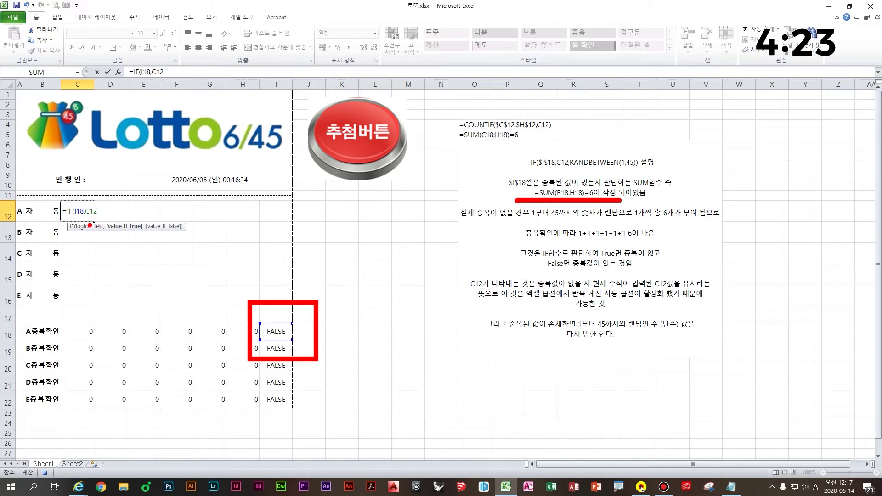
{"action": "key", "text": "Escape"}
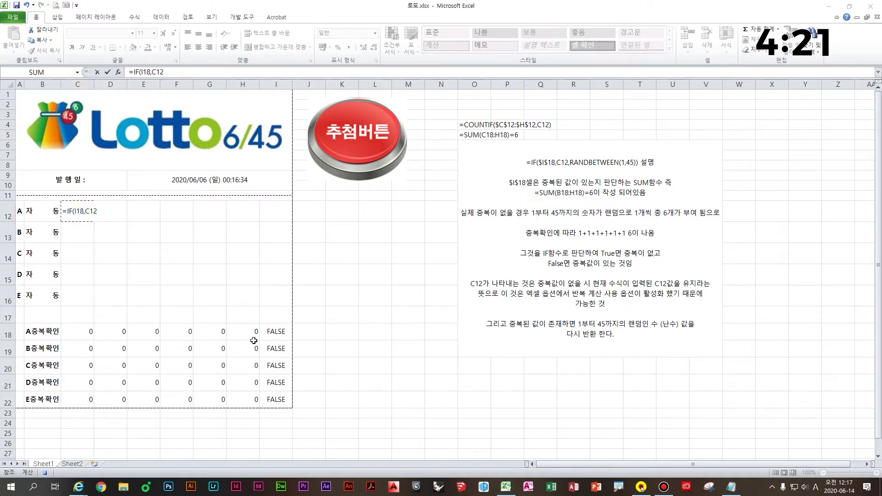
Add RANDBETWEEN(1,45) as the value if false and complete the IF formula in C12
{"action": "type", "text": ","}
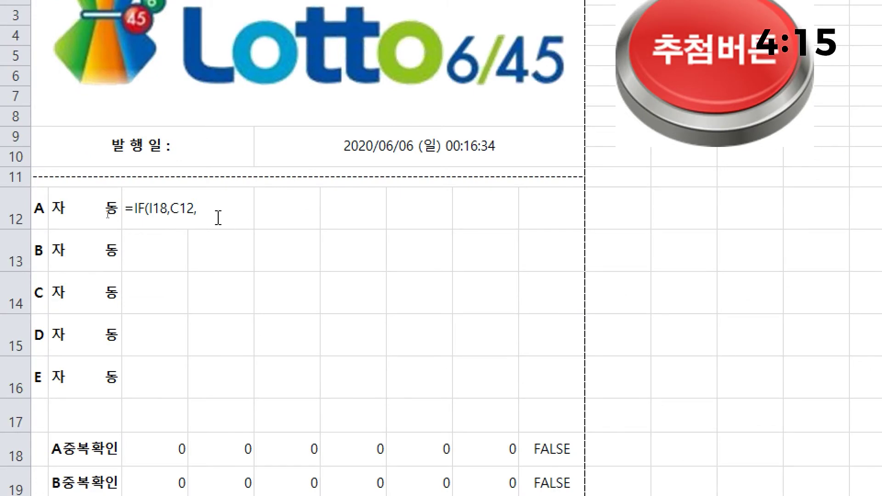
{"action": "left_click", "coordinate": [219, 218]}
{"action": "type", "text": "d"}
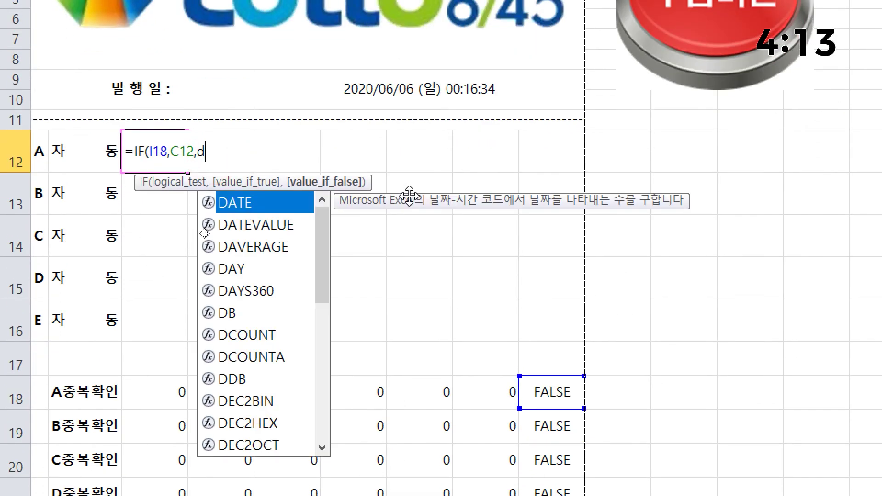
{"action": "key", "text": "BackSpace"}
{"action": "type", "text": "rand"}
{"action": "key", "text": "Down"}
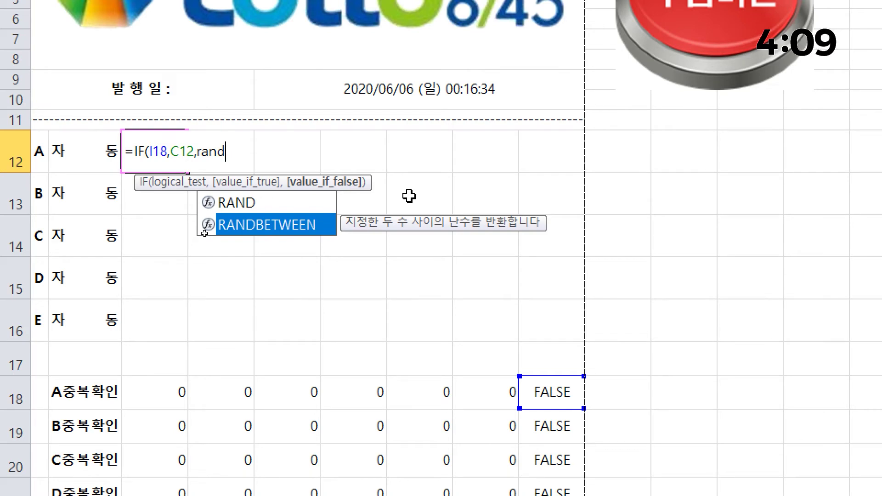
{"action": "key", "text": "Tab"}
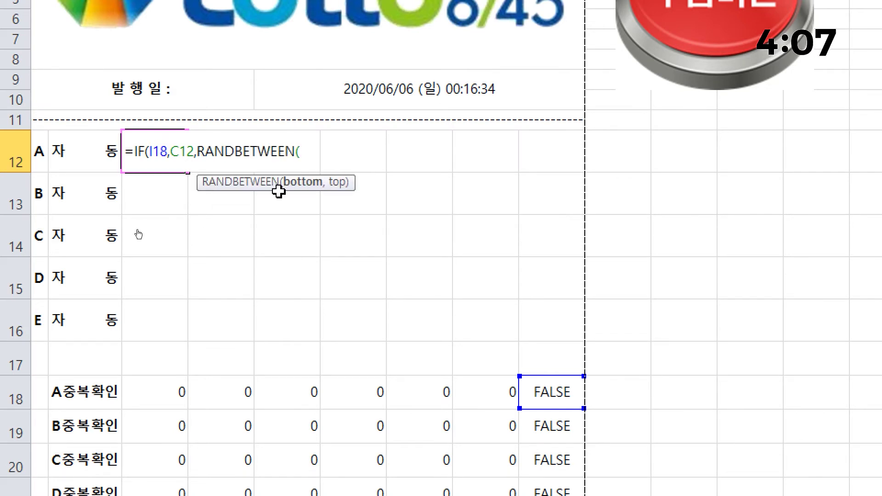
{"action": "type", "text": "1"}
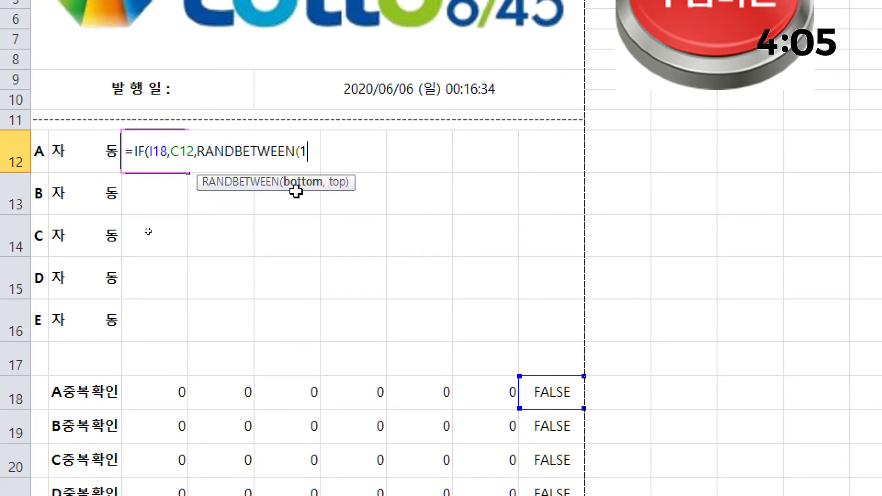
{"action": "type", "text": ","}
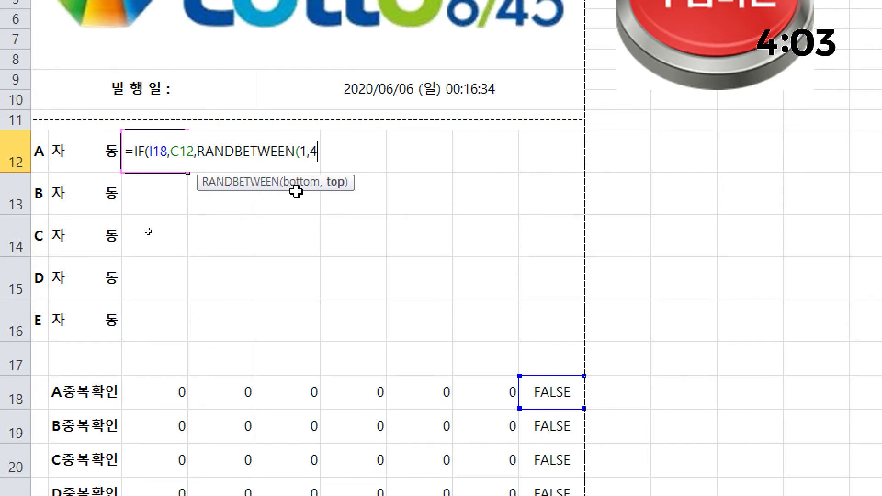
{"action": "type", "text": "45)"}
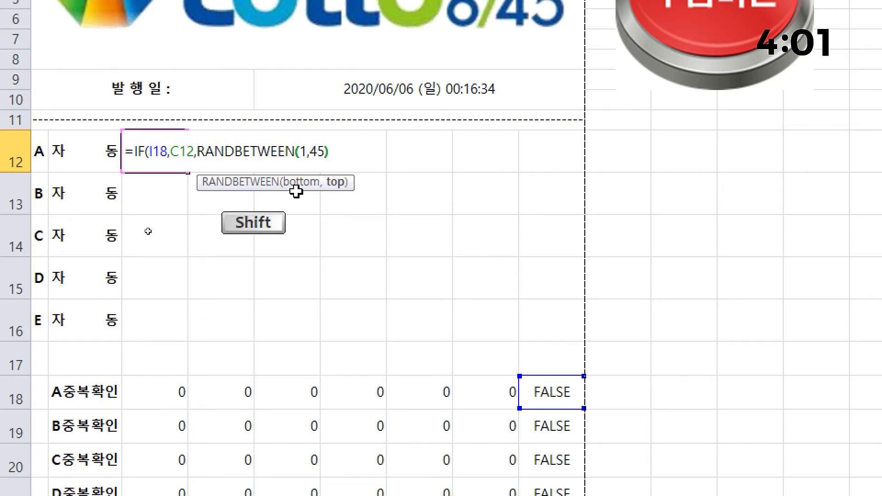
{"action": "type", "text": ")"}
{"action": "key", "text": "Return"}
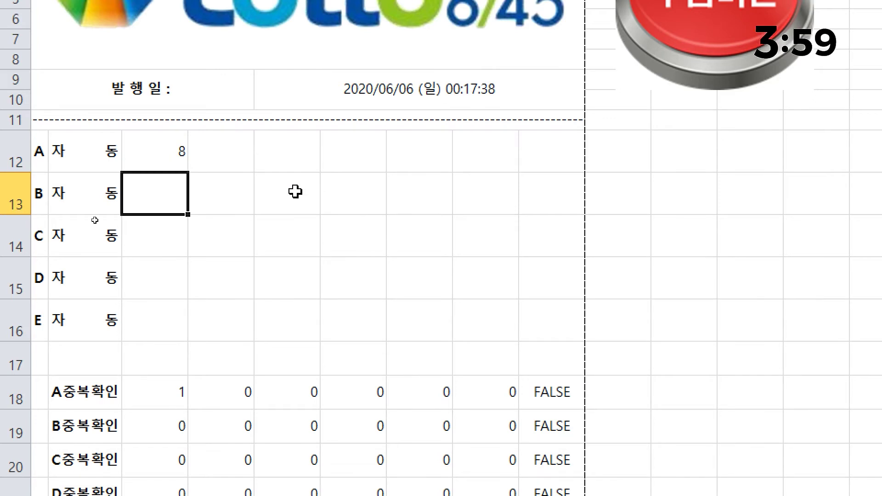
Copy the IF formula from C12 across to H12
{"action": "left_click", "coordinate": [147, 152]}
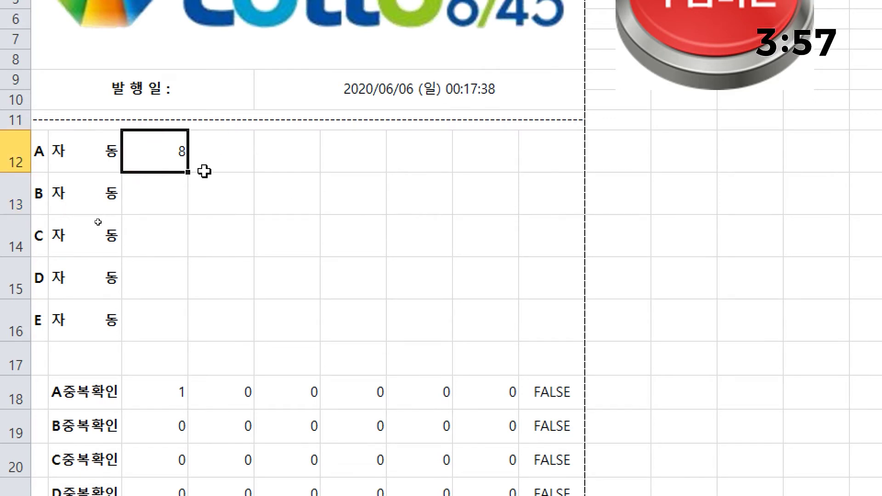
{"action": "left_click_drag", "start_coordinate": [189, 173], "coordinate": [505, 177]}
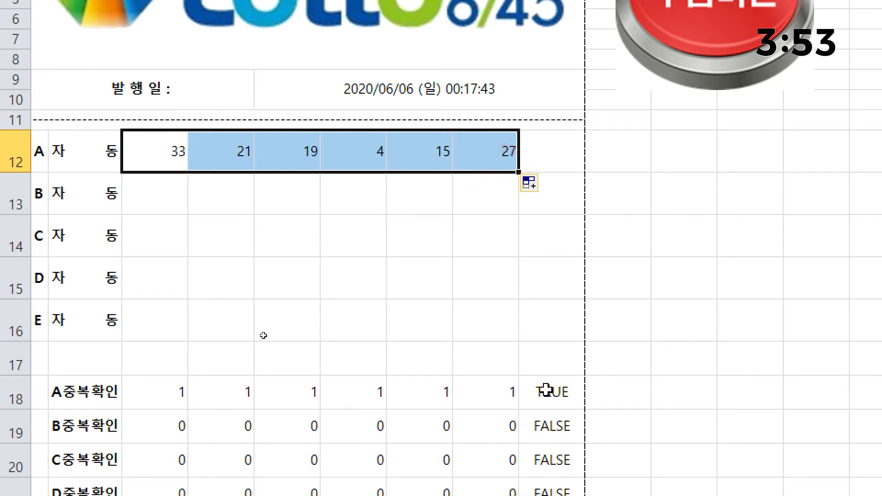
{"action": "left_click_drag", "start_coordinate": [511, 340], "coordinate": [605, 398]}
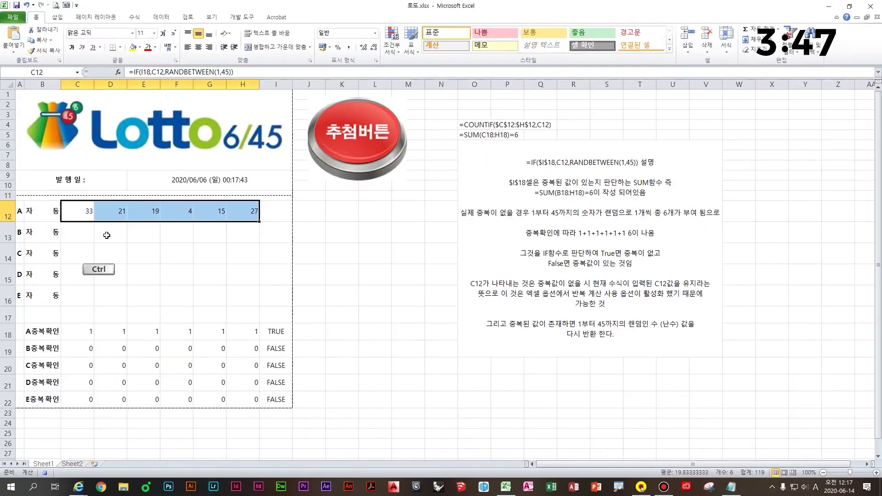
{"action": "left_click", "coordinate": [183, 136]}
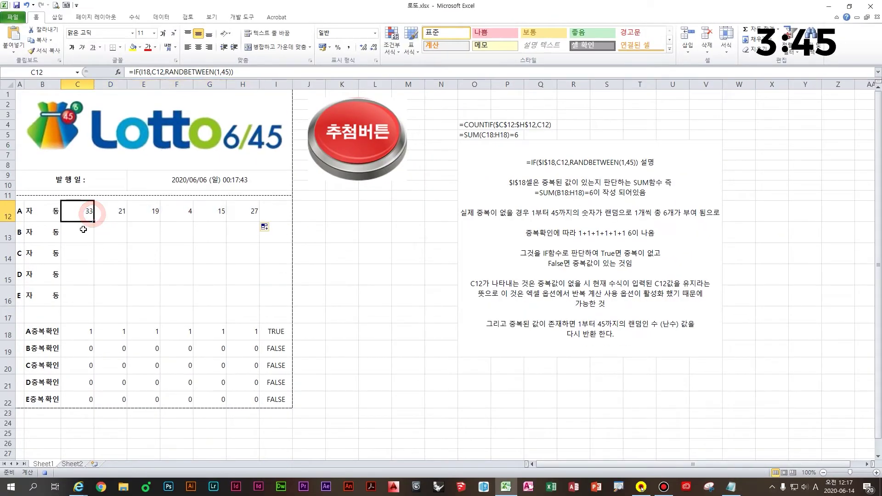
{"action": "left_click", "coordinate": [82, 228]}
{"action": "left_click", "coordinate": [87, 208]}
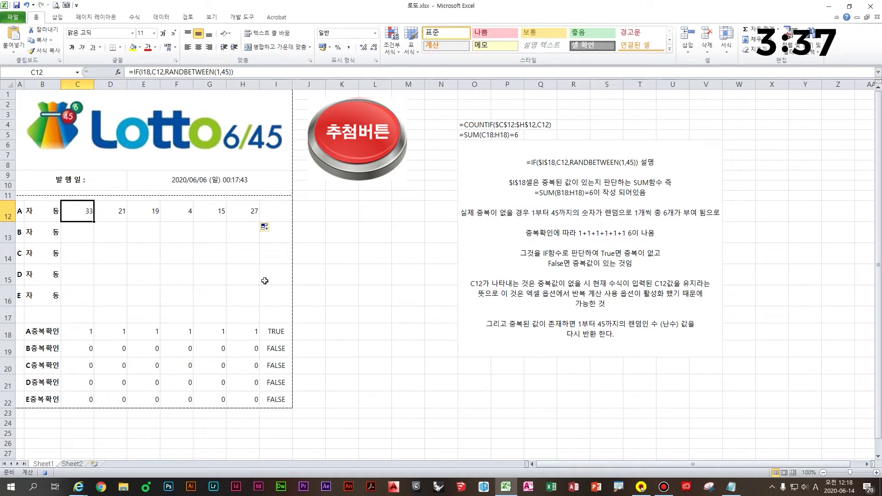
{"action": "left_click", "coordinate": [73, 232]}
{"action": "type", "text": "=if"}
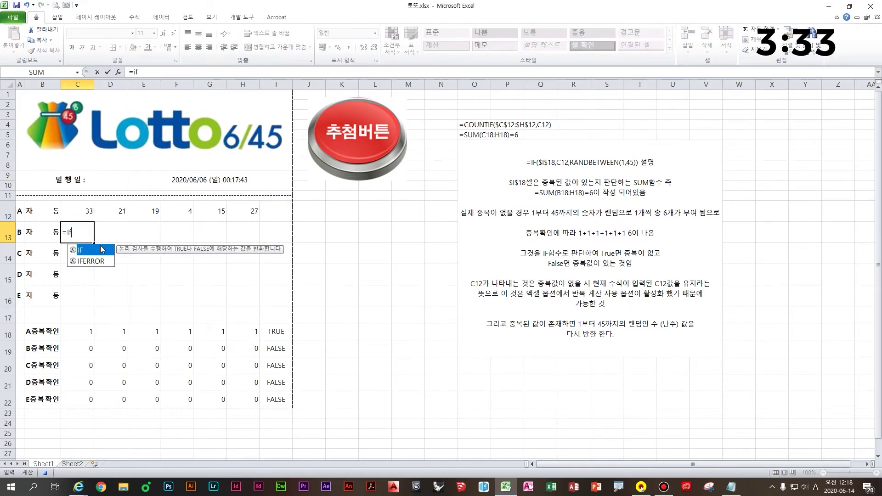
{"action": "key", "text": "Tab"}
{"action": "left_click", "coordinate": [280, 348]}
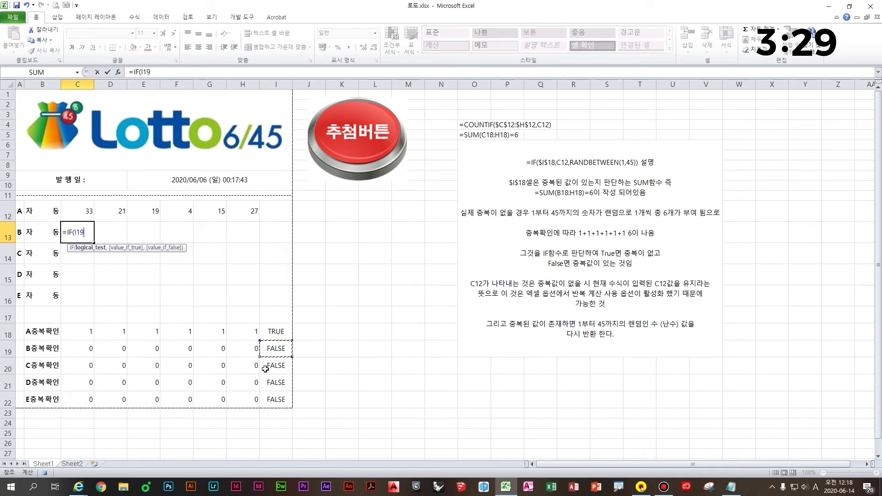
{"action": "key", "text": "Escape"}
Compare the IF formulas in C12 and D12, and make the I18 reference in C12 absolute as $I$18
{"action": "double_click", "coordinate": [81, 220]}
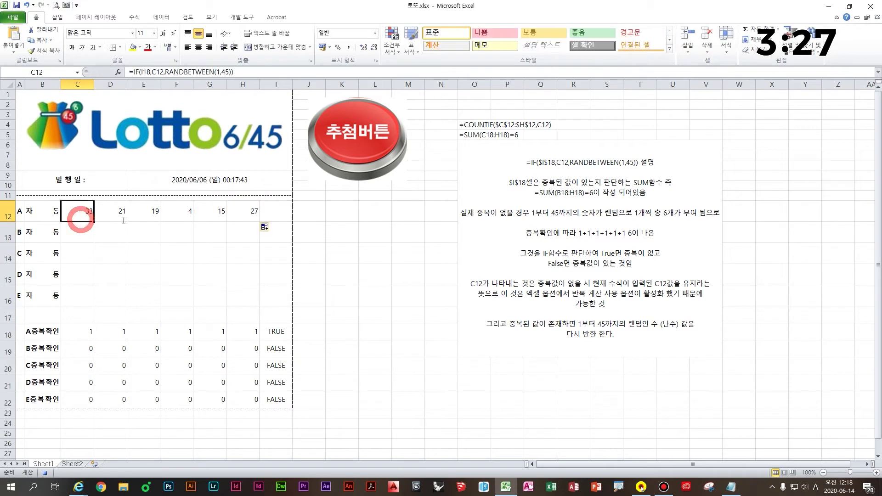
{"action": "key", "text": "Escape"}
{"action": "double_click", "coordinate": [115, 213]}
{"action": "key", "text": "Escape"}
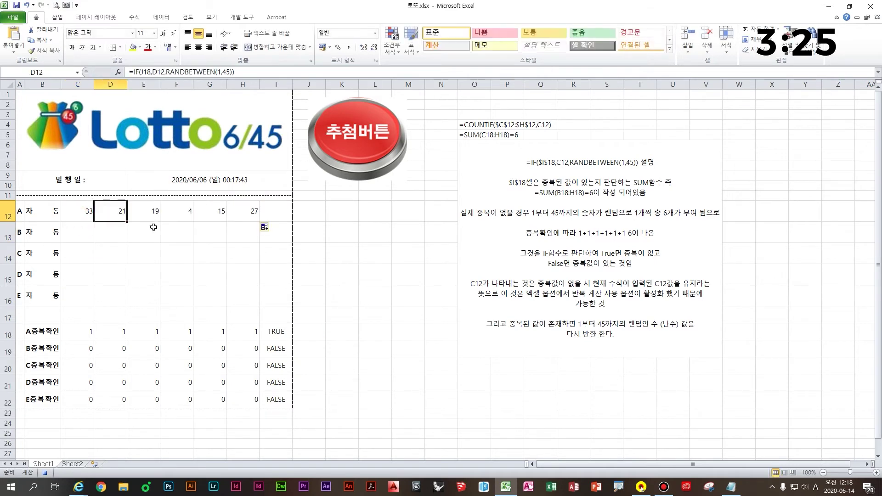
{"action": "double_click", "coordinate": [87, 211]}
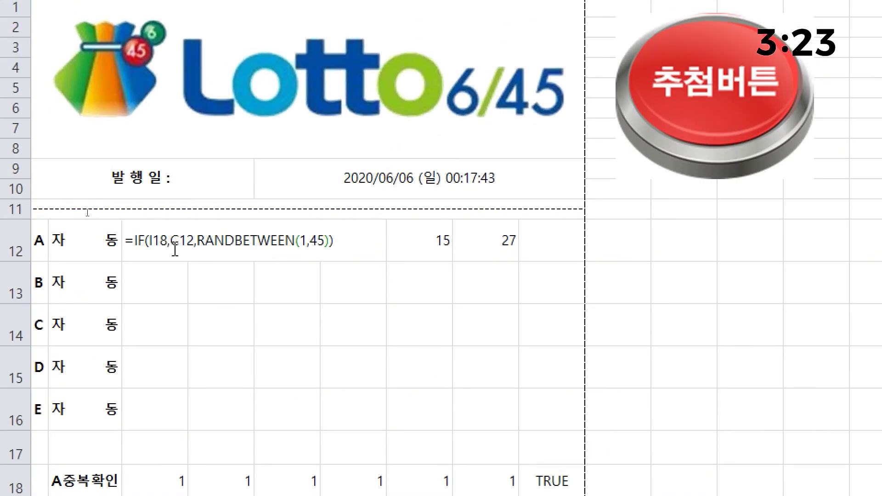
{"action": "left_click", "coordinate": [81, 211]}
{"action": "key", "text": "F4"}
{"action": "key", "text": "ctrl+Return"}
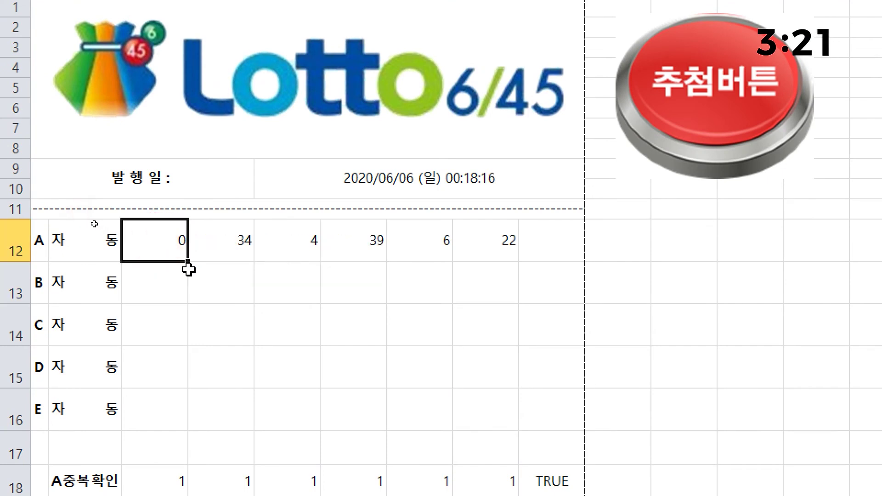
Fill the corrected IF formula with the absolute $I$18 reference from C12 across to H12
{"action": "left_click_drag", "start_coordinate": [189, 265], "coordinate": [499, 268]}
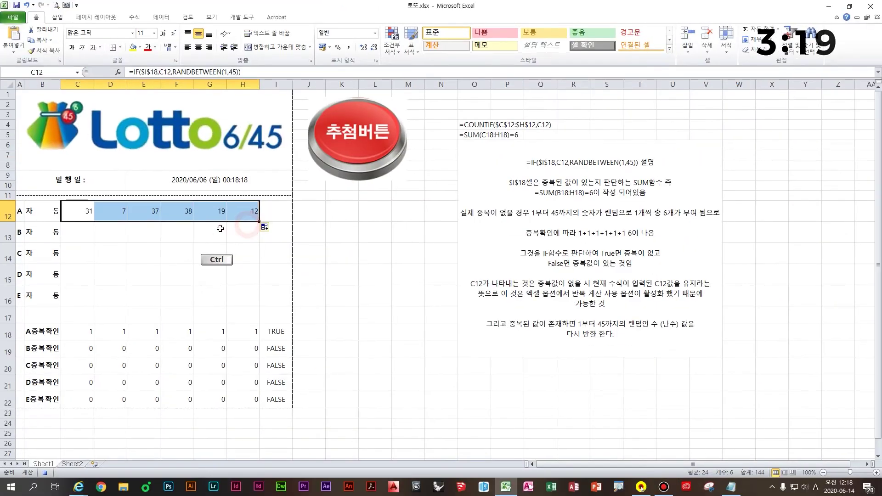
Start an IF formula in C13 with $I$19 as the logical test and C13 itself as the value if true
{"action": "left_click", "coordinate": [83, 229]}
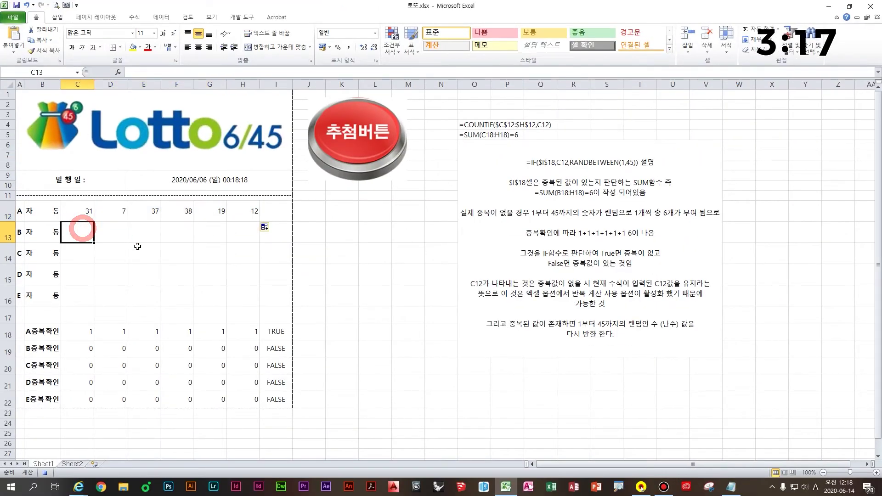
{"action": "type", "text": "=IF("}
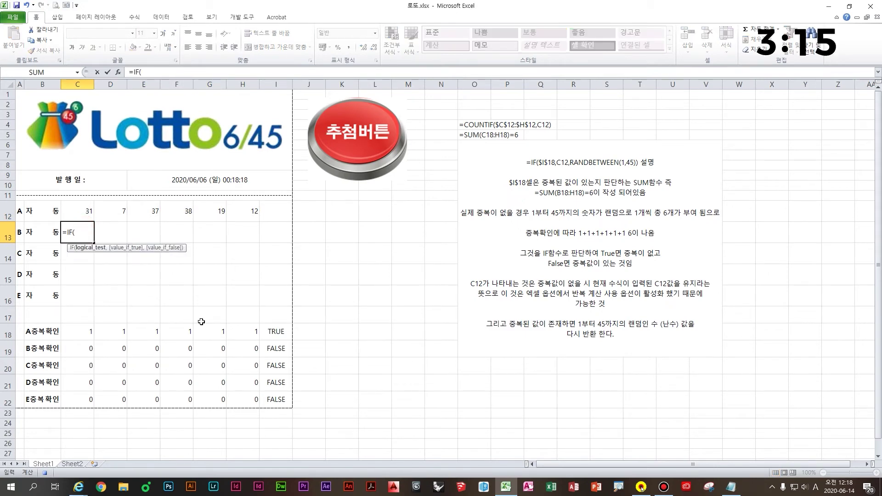
{"action": "left_click", "coordinate": [277, 349]}
{"action": "key", "text": "F4"}
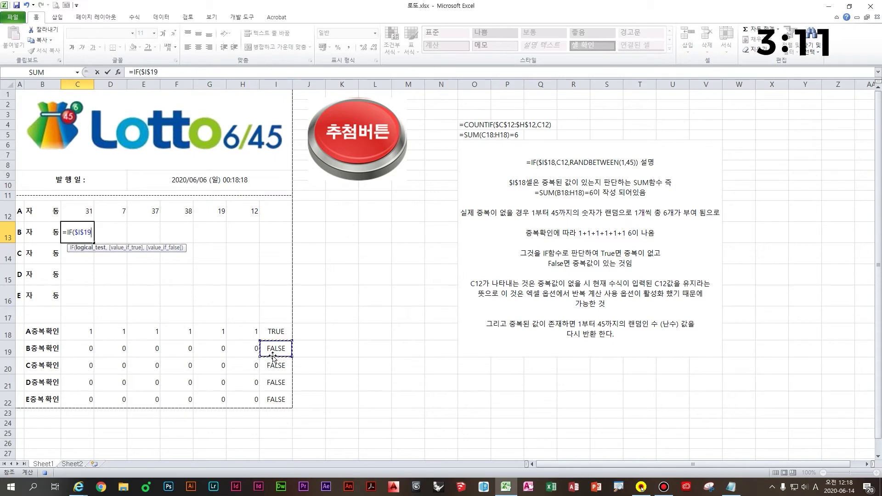
{"action": "type", "text": ","}
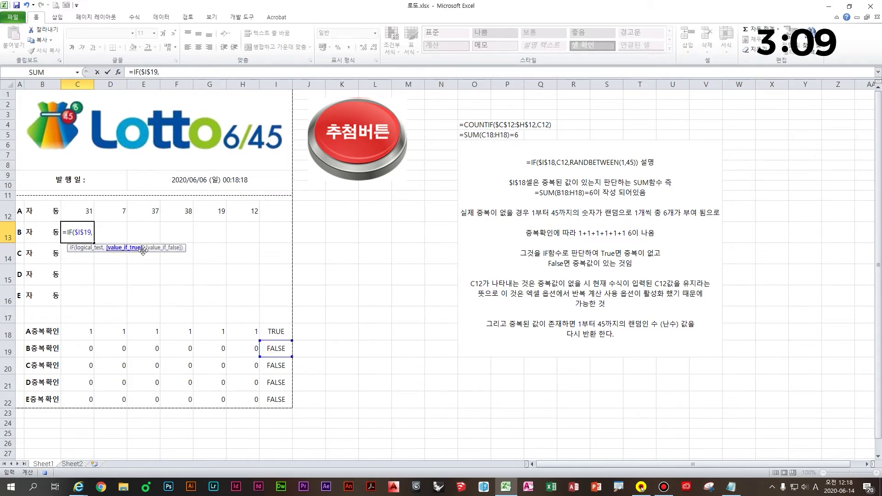
{"action": "left_click", "coordinate": [85, 234]}
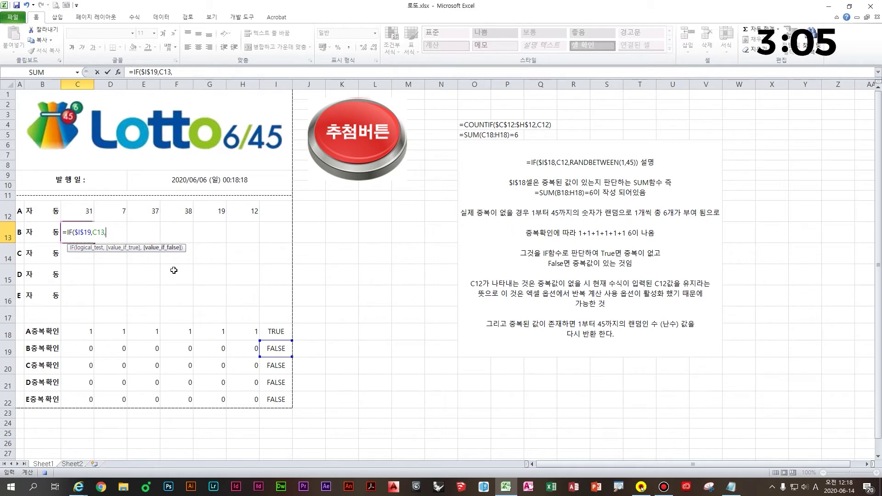
Complete the C13 formula with RANDBETWEEN(1,45) as the value if false and copy it across to H13
{"action": "type", "text": ",reand"}
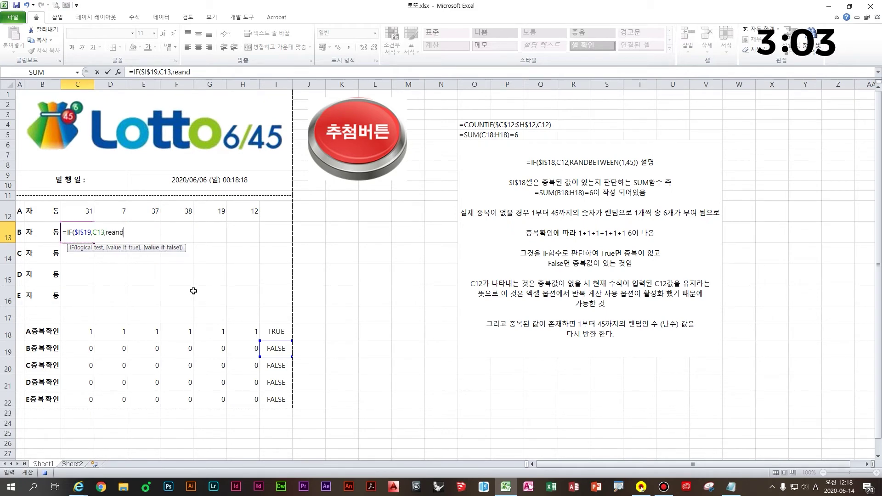
{"action": "key", "text": "BackSpace"}
{"action": "type", "text": "a"}
{"action": "key", "text": "Down"}
{"action": "key", "text": "Down"}
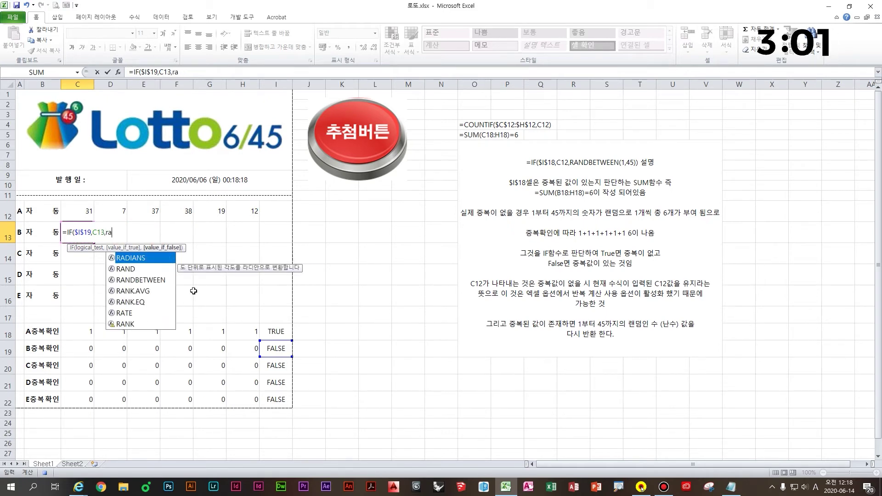
{"action": "key", "text": "Tab"}
{"action": "type", "text": "1,45))"}
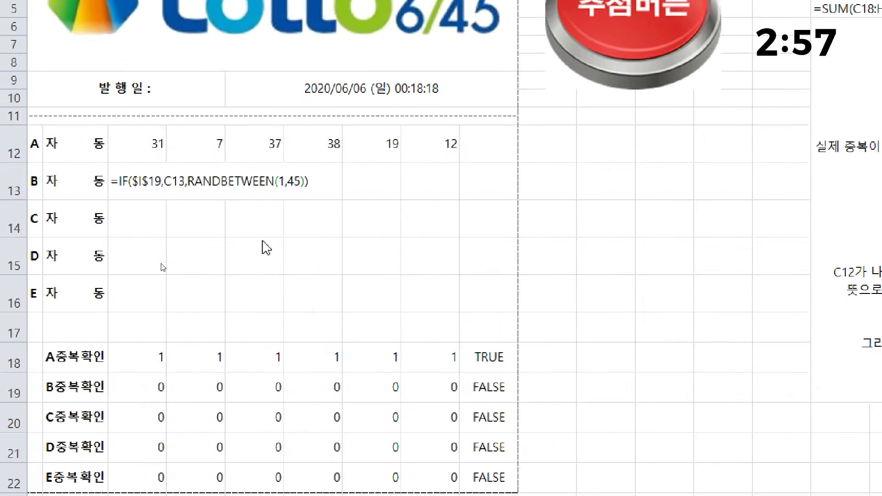
{"action": "left_click", "coordinate": [182, 234]}
{"action": "key", "text": "Return"}
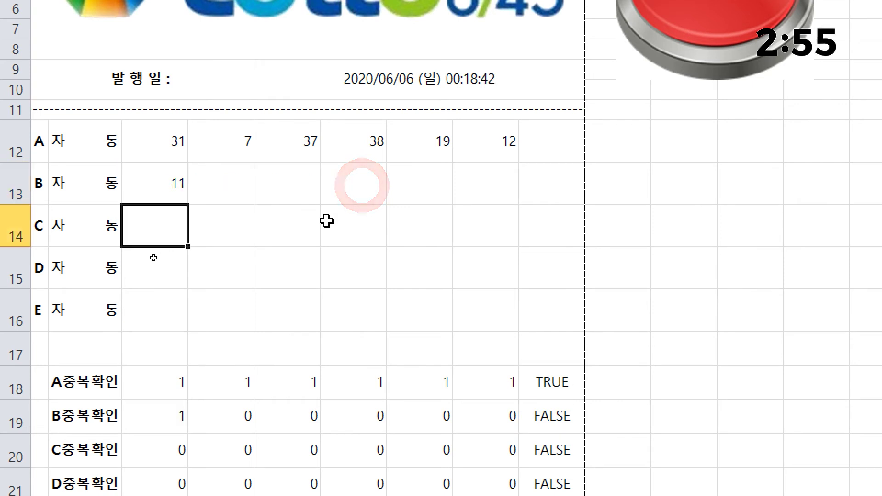
{"action": "key", "text": "Up"}
{"action": "left_click_drag", "start_coordinate": [188, 204], "coordinate": [489, 204]}
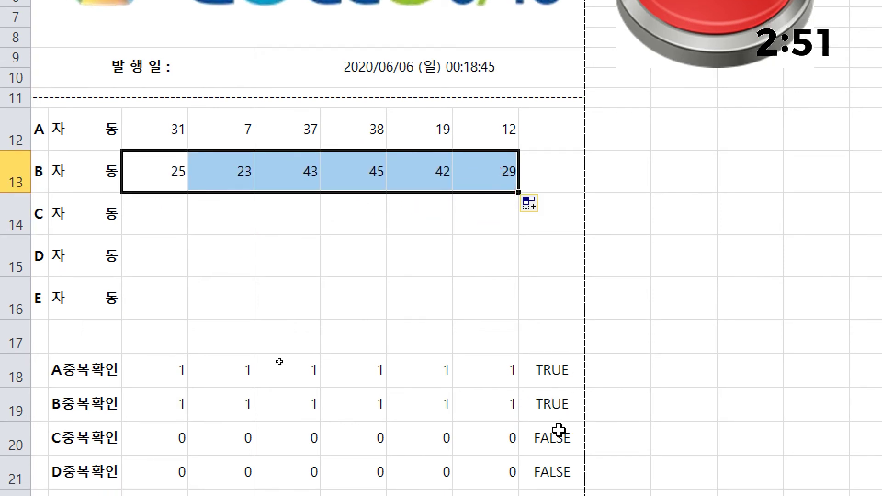
Start an IF formula in C14 with $I$20 as the logical test and C14 itself as the value if true
{"action": "left_click", "coordinate": [153, 219]}
{"action": "type", "text": "=d"}
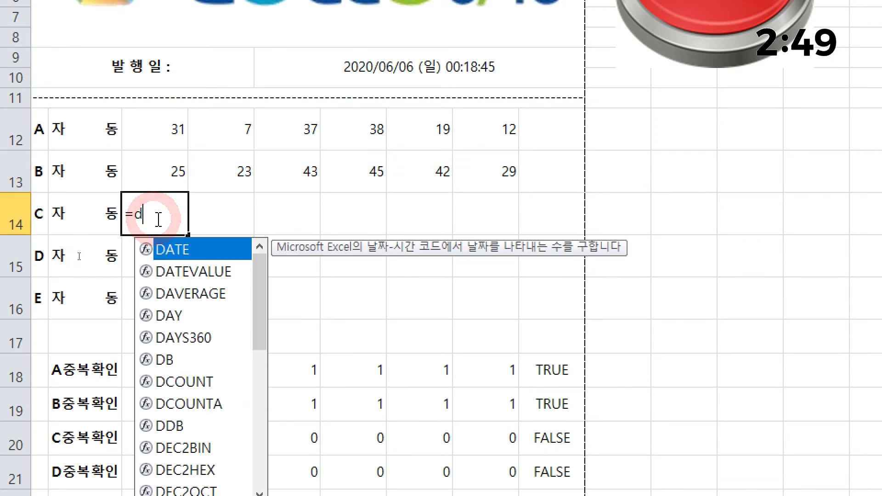
{"action": "key", "text": "BackSpace"}
{"action": "type", "text": "io"}
{"action": "key", "text": "BackSpace"}
{"action": "type", "text": "f"}
{"action": "key", "text": "Tab"}
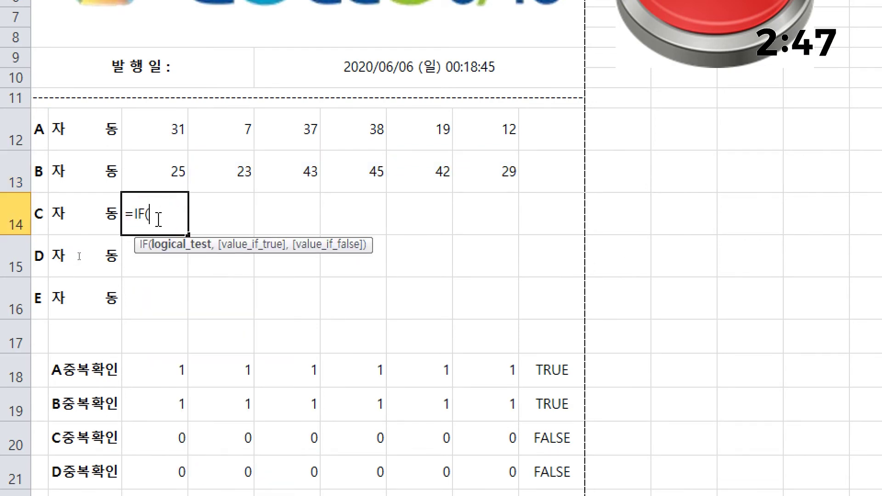
{"action": "left_click", "coordinate": [564, 443]}
{"action": "key", "text": "F4"}
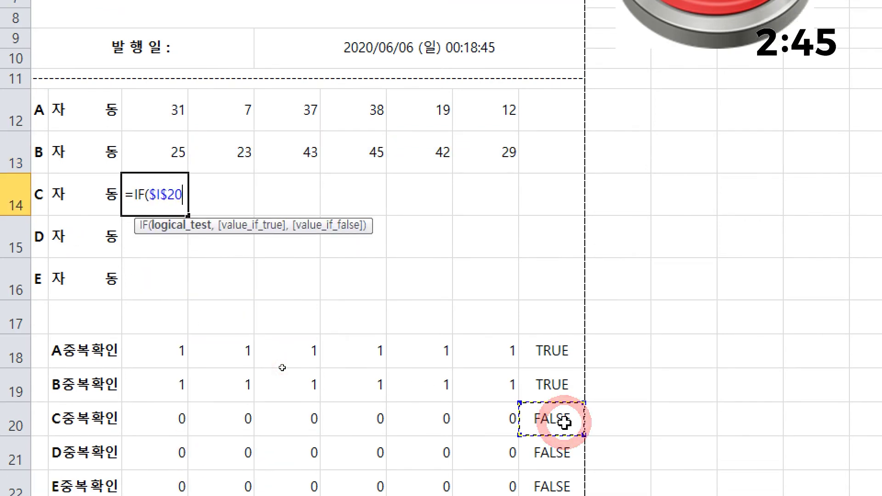
{"action": "type", "text": ","}
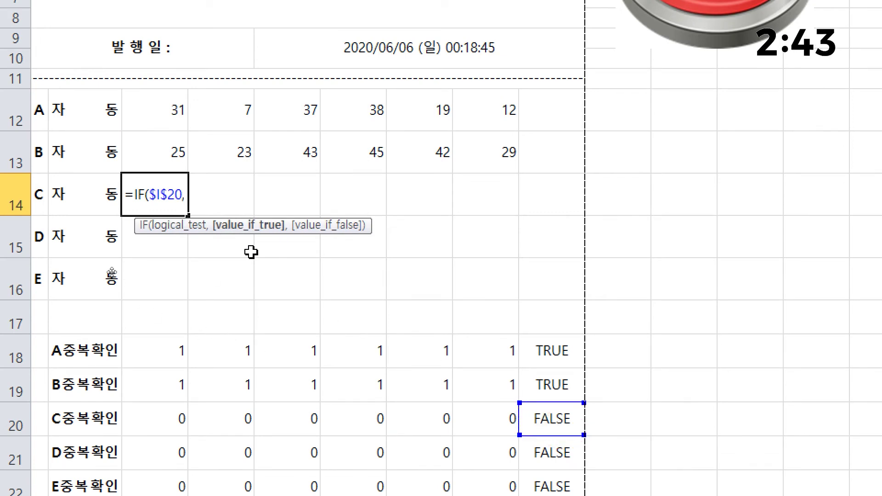
{"action": "left_click", "coordinate": [221, 196]}
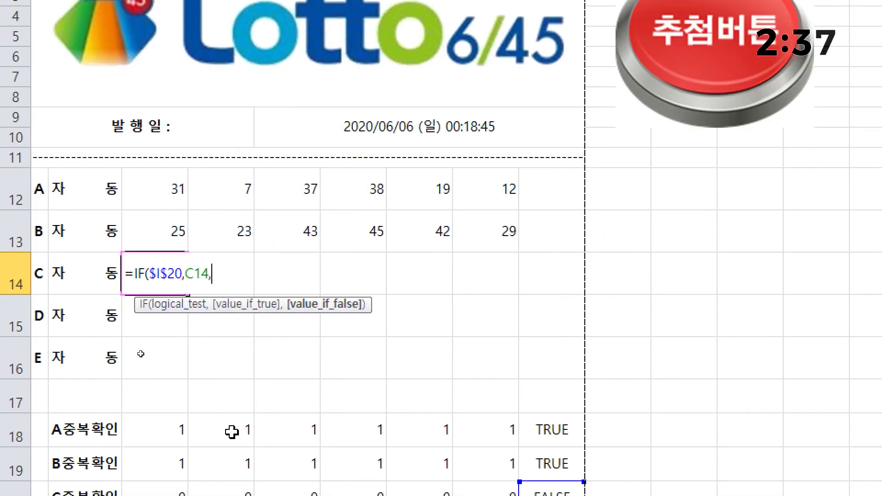
Add RANDBETWEEN(1,45) as the value if false and complete the IF formula in C14
{"action": "type", "text": ",d"}
{"action": "key", "text": "BackSpace"}
{"action": "type", "text": "ran"}
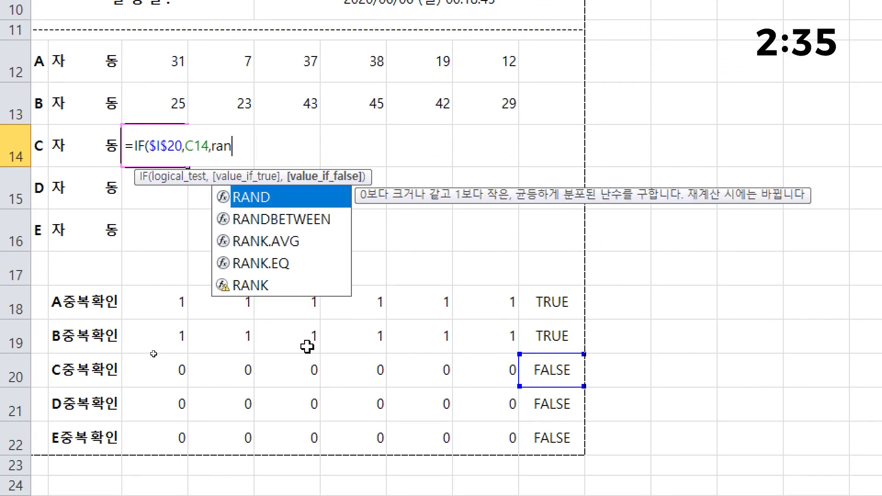
{"action": "type", "text": "d"}
{"action": "key", "text": "Down"}
{"action": "key", "text": "Tab"}
{"action": "type", "text": "1,45"}
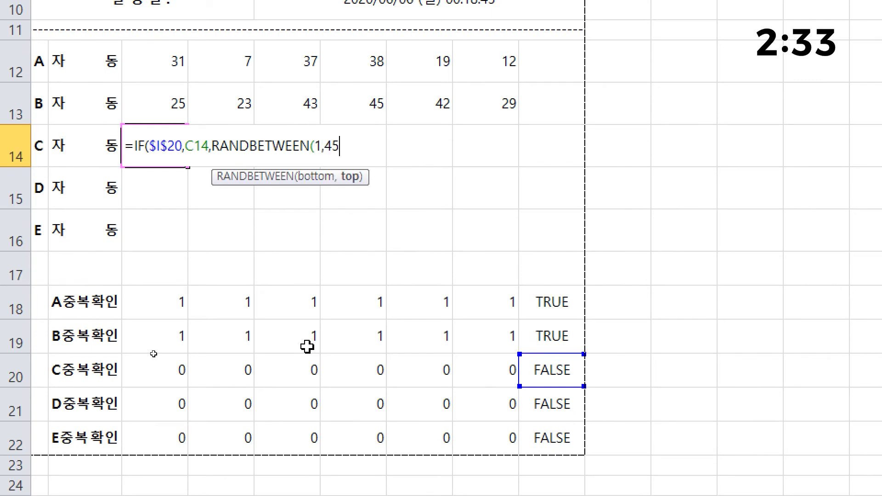
{"action": "type", "text": "))"}
{"action": "key", "text": "Return"}
Copy the IF formula from C14 across to H14
{"action": "key", "text": "Up"}
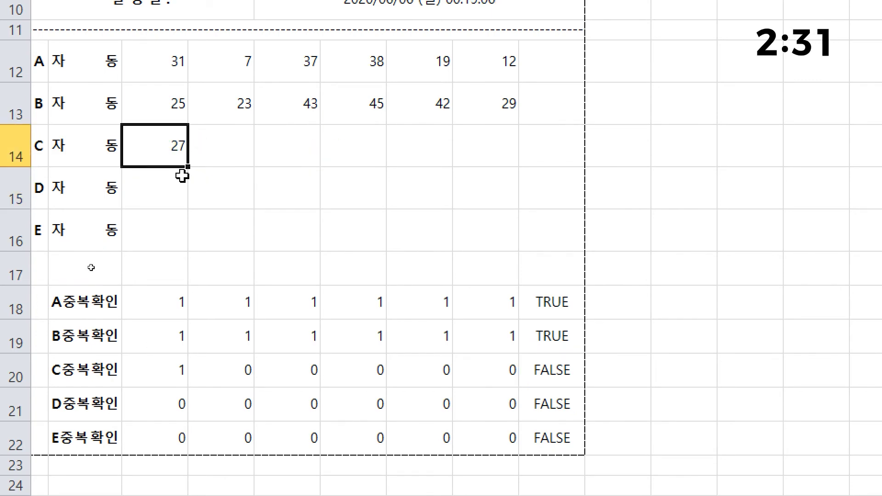
{"action": "left_click_drag", "start_coordinate": [187, 170], "coordinate": [250, 167]}
{"action": "key", "text": "ctrl+z"}
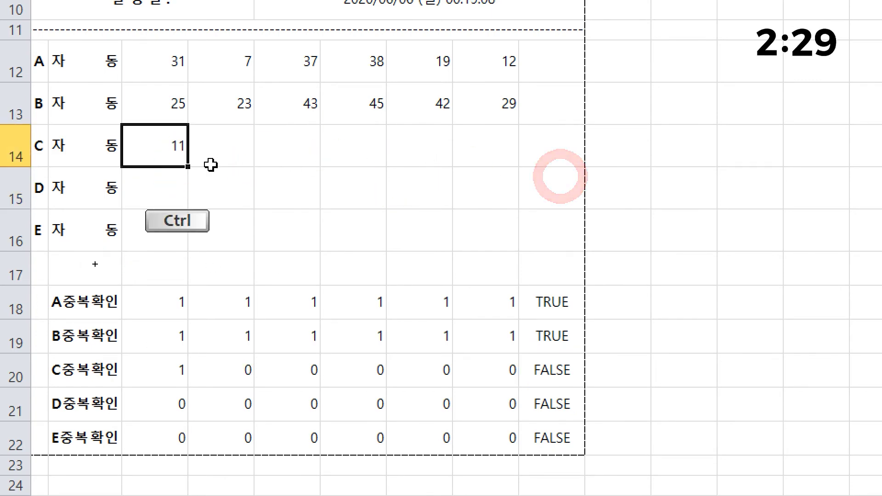
{"action": "left_click_drag", "start_coordinate": [187, 167], "coordinate": [519, 167]}
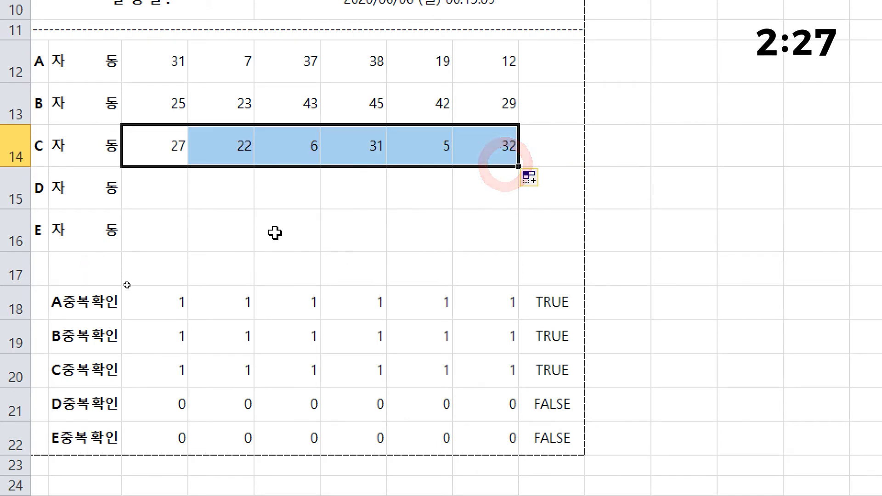
Start an IF formula in C15 with $I$21 as the logical test and C15 itself as the value if true
{"action": "left_click", "coordinate": [177, 185]}
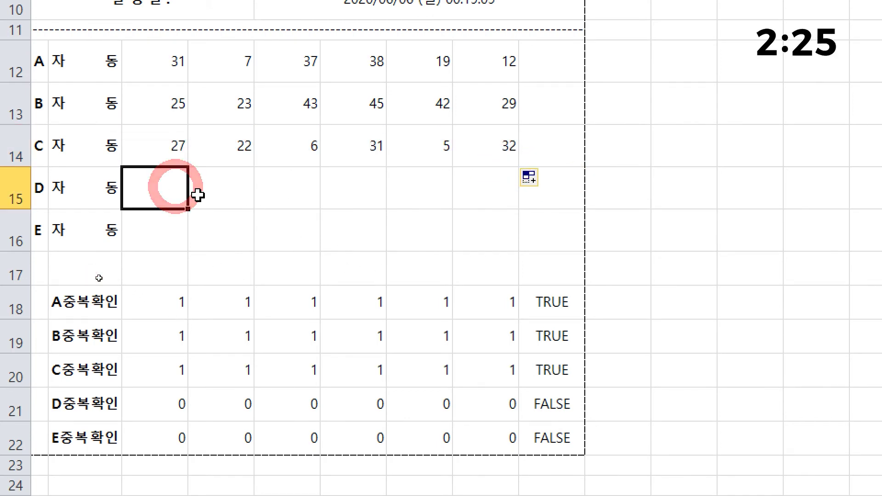
{"action": "type", "text": "=R"}
{"action": "key", "text": "BackSpace"}
{"action": "type", "text": "IF("}
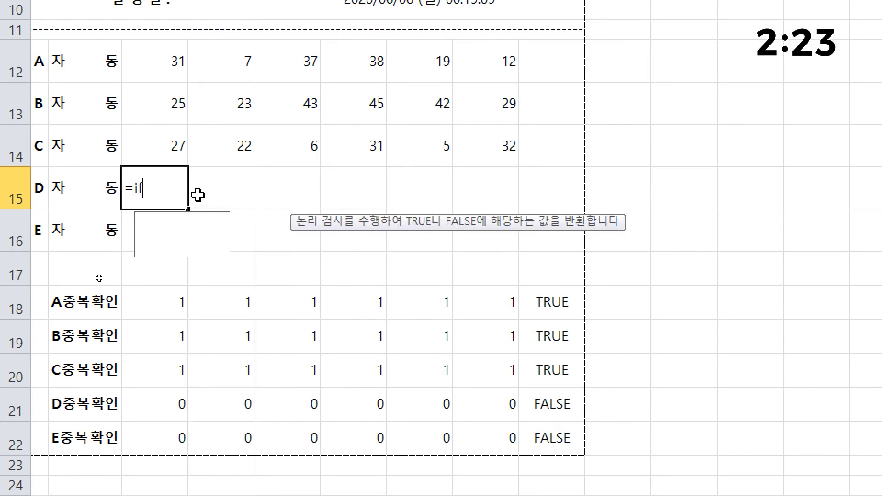
{"action": "left_click", "coordinate": [559, 406]}
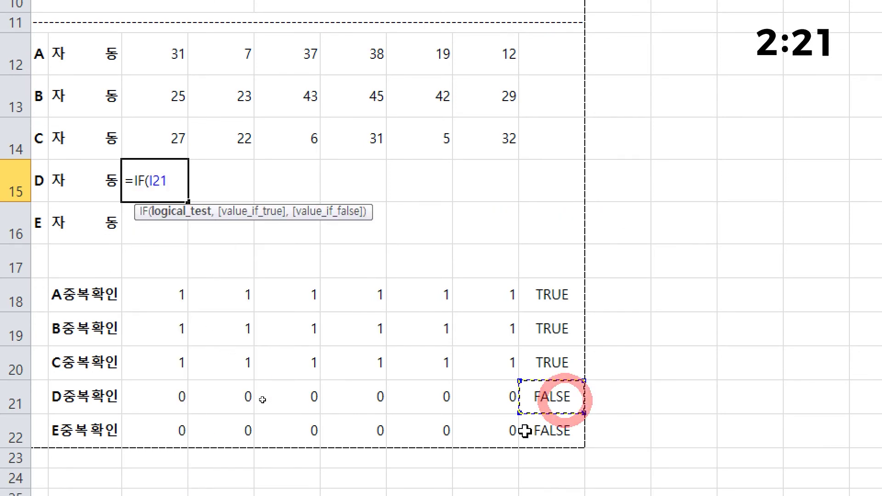
{"action": "key", "text": "F4"}
{"action": "type", "text": ","}
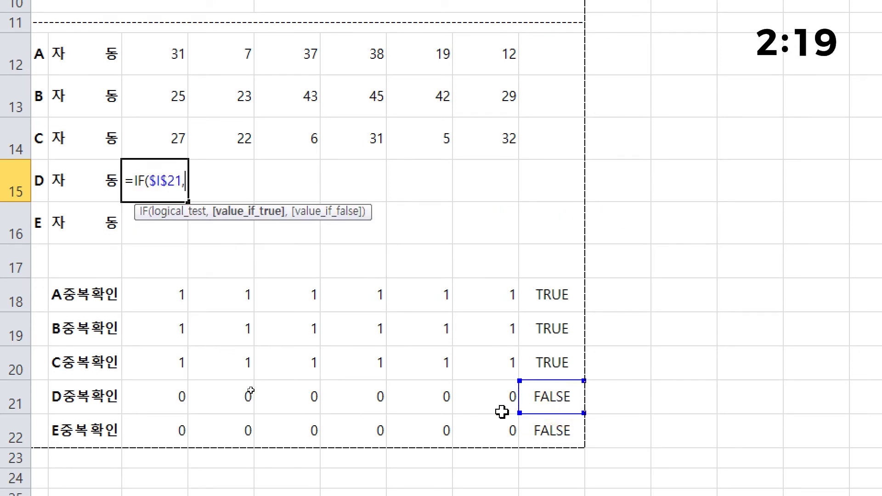
{"action": "left_click", "coordinate": [221, 178]}
{"action": "key", "text": "Left"}
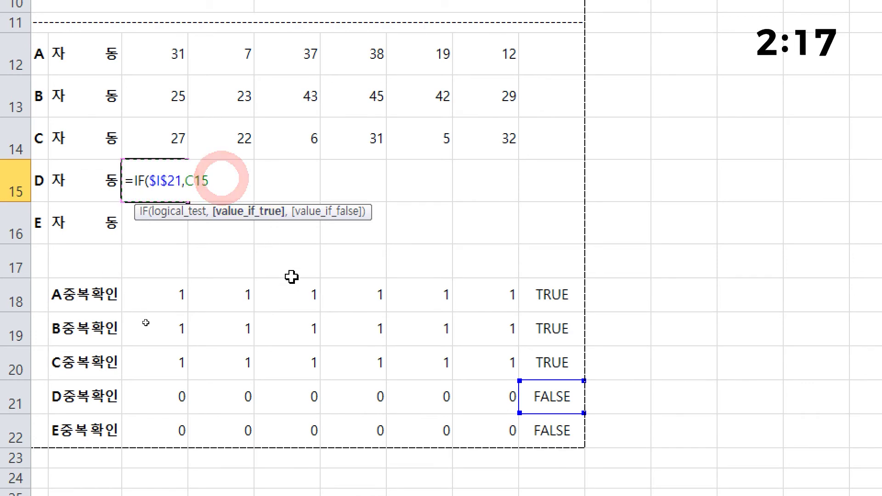
Enter rand as the value if false in the C15 IF formula
{"action": "type", "text": ",d"}
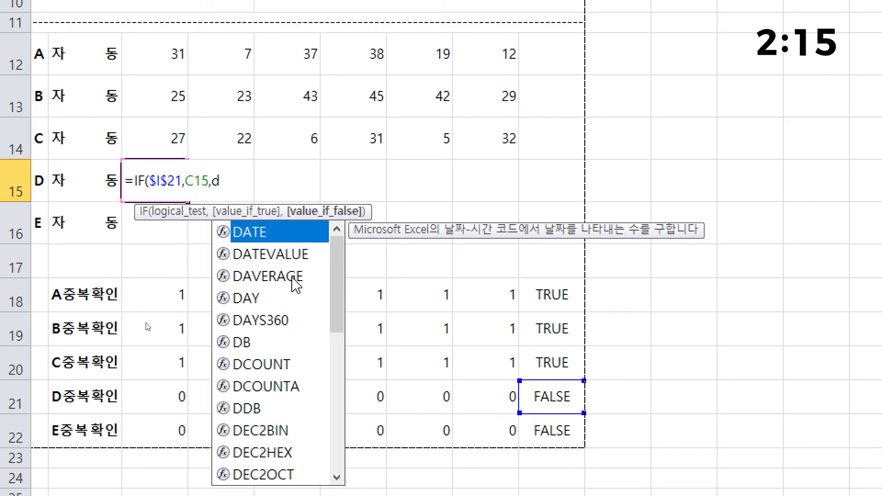
{"action": "key", "text": "BackSpace"}
{"action": "type", "text": "rand"}
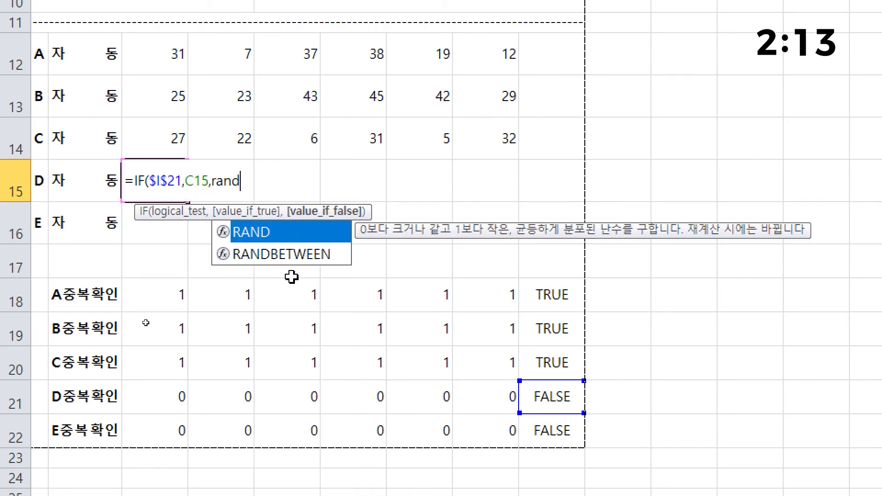
{"action": "key", "text": "Return"}
{"action": "key", "text": "Left"}
{"action": "key", "text": "F2"}
{"action": "key", "text": "Escape"}
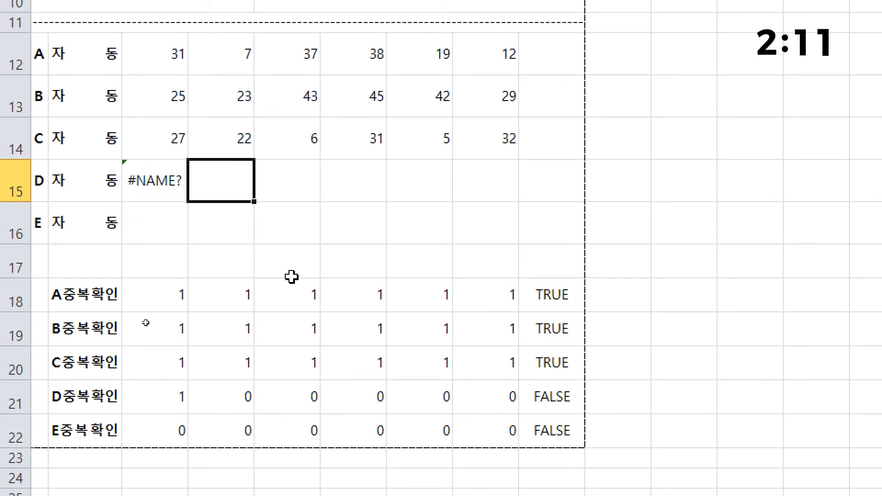
Correct the value if false in C15 to RANDBETWEEN(1,45) and copy the formula across to H15
{"action": "key", "text": "Left"}
{"action": "key", "text": "F2"}
{"action": "key", "text": "BackSpace"}
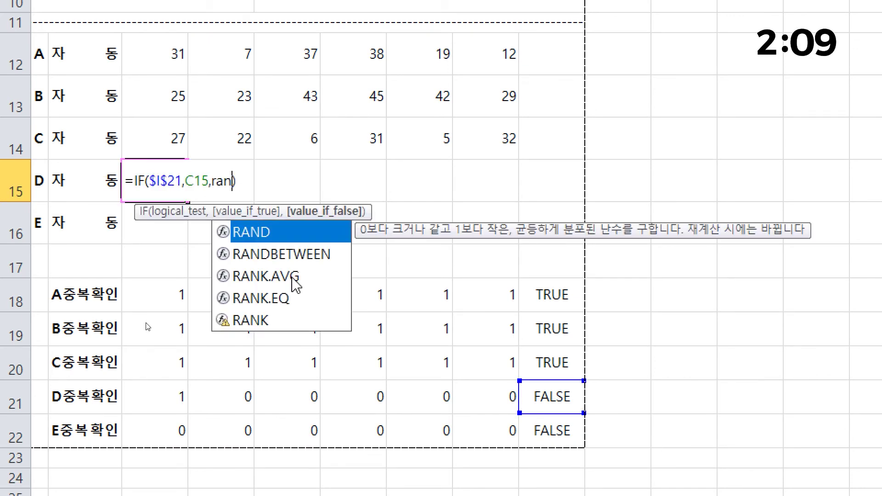
{"action": "type", "text": "d"}
{"action": "key", "text": "Down"}
{"action": "key", "text": "Tab"}
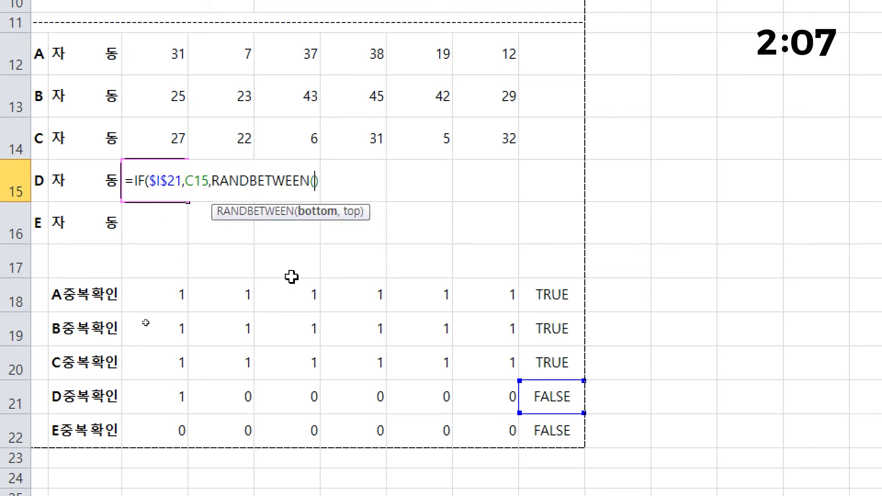
{"action": "type", "text": "1,45))"}
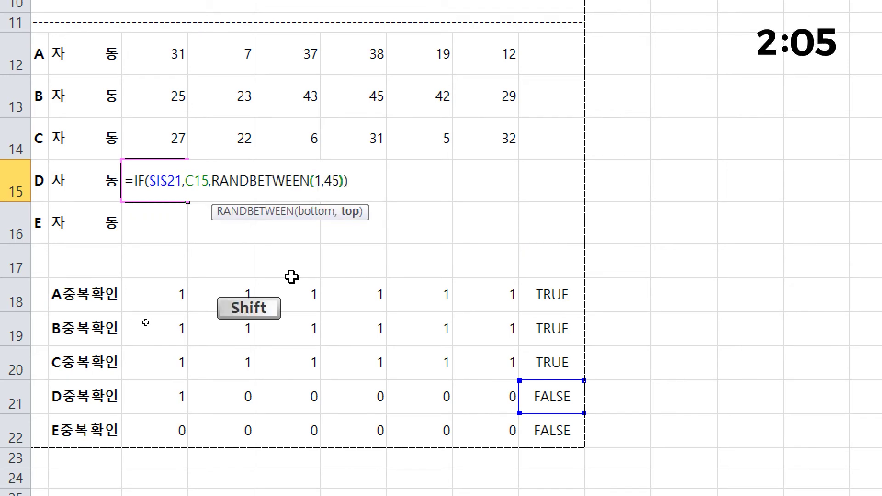
{"action": "key", "text": "Return"}
{"action": "key", "text": "Up"}
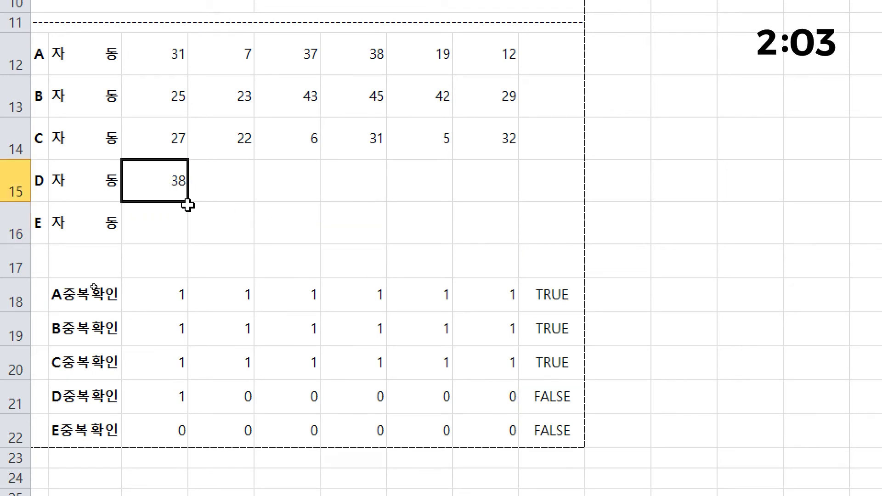
{"action": "left_click_drag", "start_coordinate": [188, 201], "coordinate": [487, 199]}
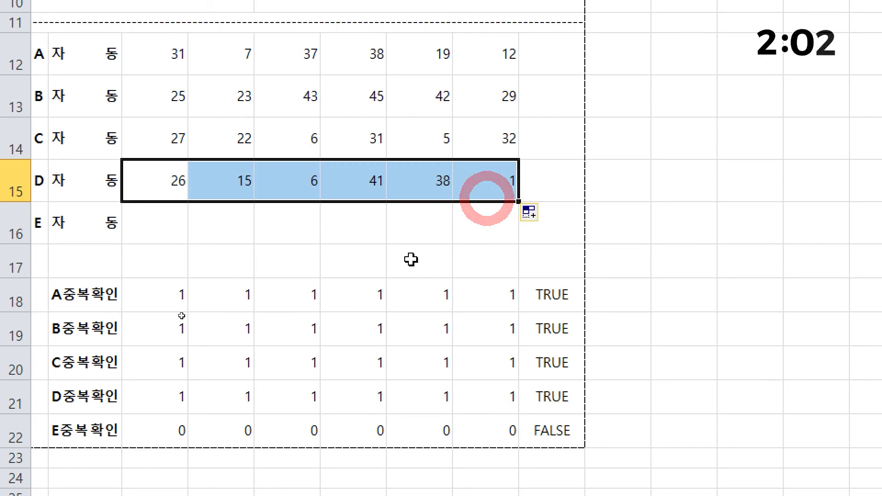
Start an IF formula in C16 with $I$22 as the logical test and C16 itself as the value if true
{"action": "left_click", "coordinate": [152, 218]}
{"action": "type", "text": "=d"}
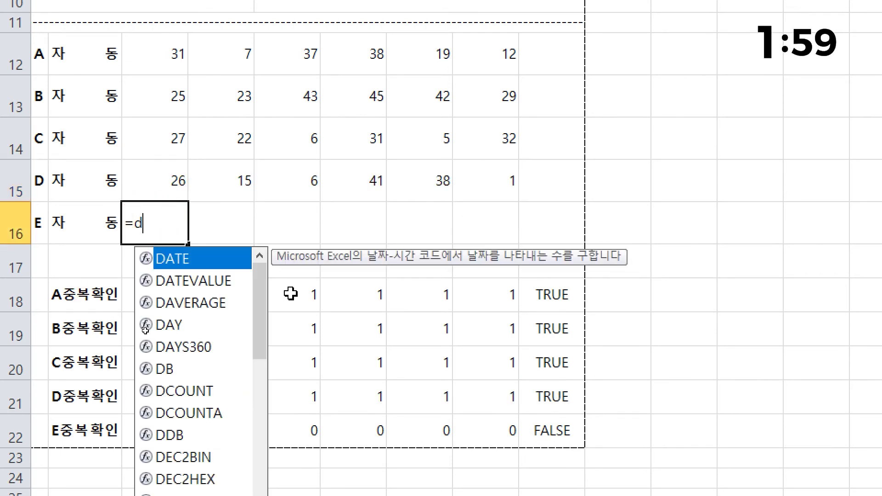
{"action": "key", "text": "BackSpace"}
{"action": "type", "text": "if"}
{"action": "key", "text": "Tab"}
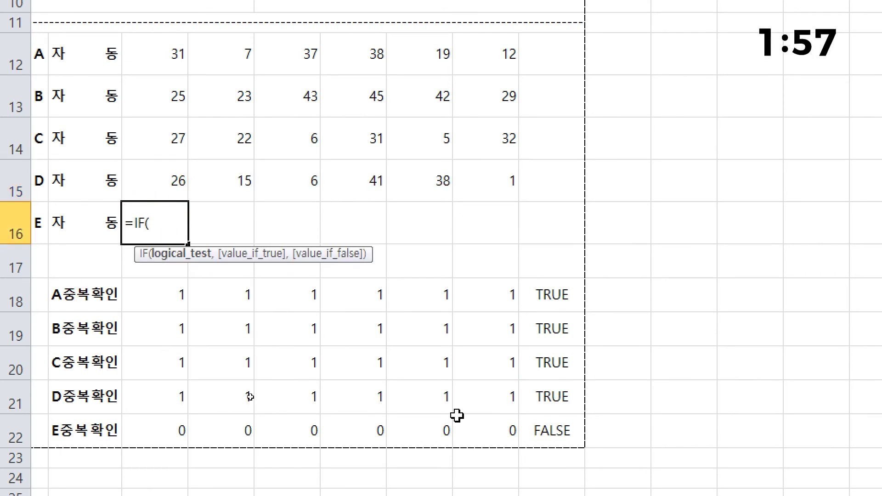
{"action": "left_click", "coordinate": [551, 431]}
{"action": "key", "text": "F4"}
{"action": "type", "text": ","}
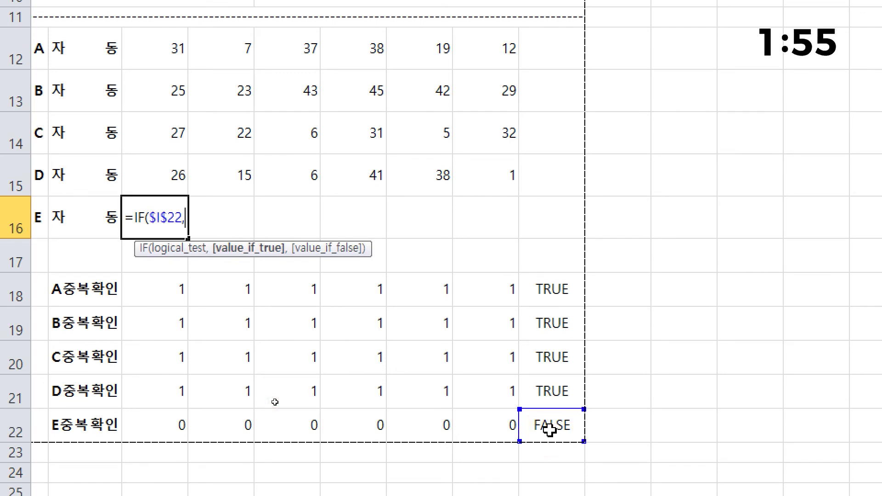
{"action": "left_click", "coordinate": [238, 213]}
{"action": "key", "text": "Left"}
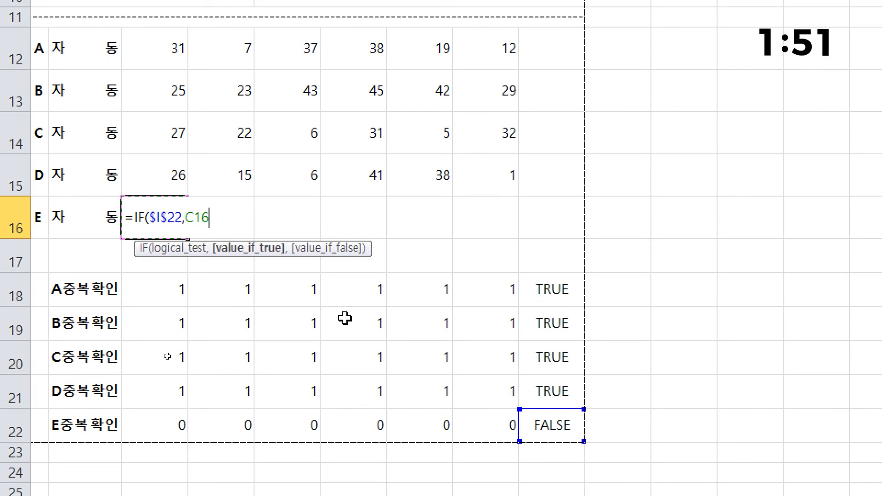
Complete the C16 formula with RANDBETWEEN(1,45) as the value if false and copy it across to H16
{"action": "type", "text": ",."}
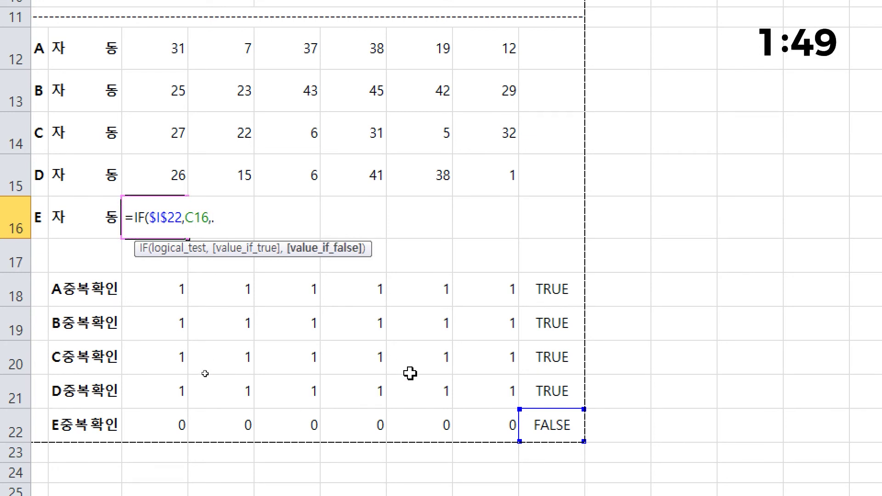
{"action": "key", "text": "BackSpace"}
{"action": "type", "text": "d"}
{"action": "key", "text": "BackSpace"}
{"action": "type", "text": "rand"}
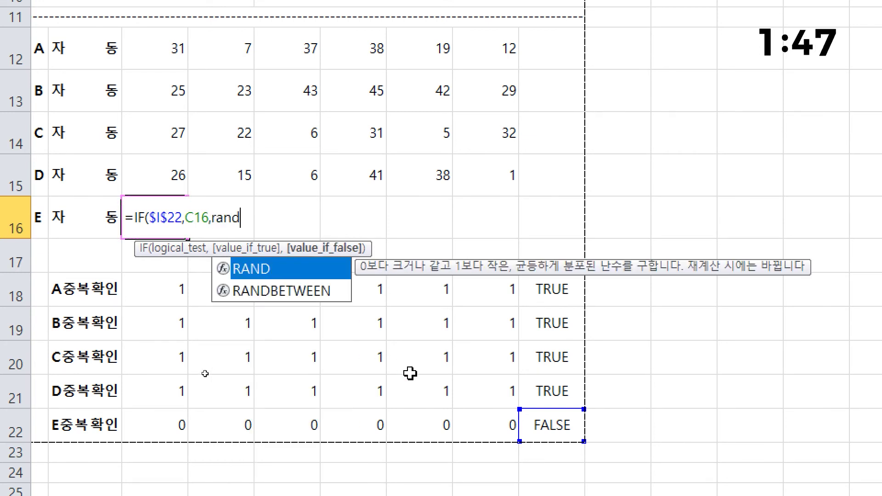
{"action": "key", "text": "Down"}
{"action": "key", "text": "Tab"}
{"action": "type", "text": "1,45))"}
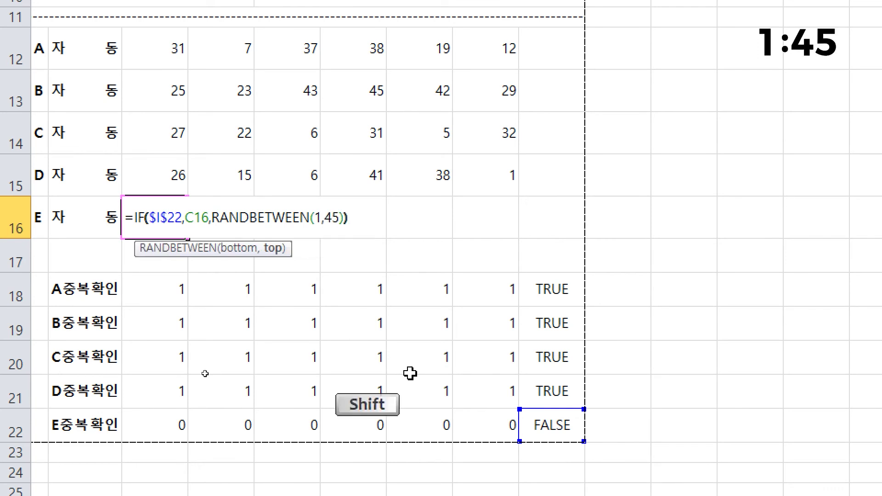
{"action": "key", "text": "Return"}
{"action": "left_click", "coordinate": [183, 232]}
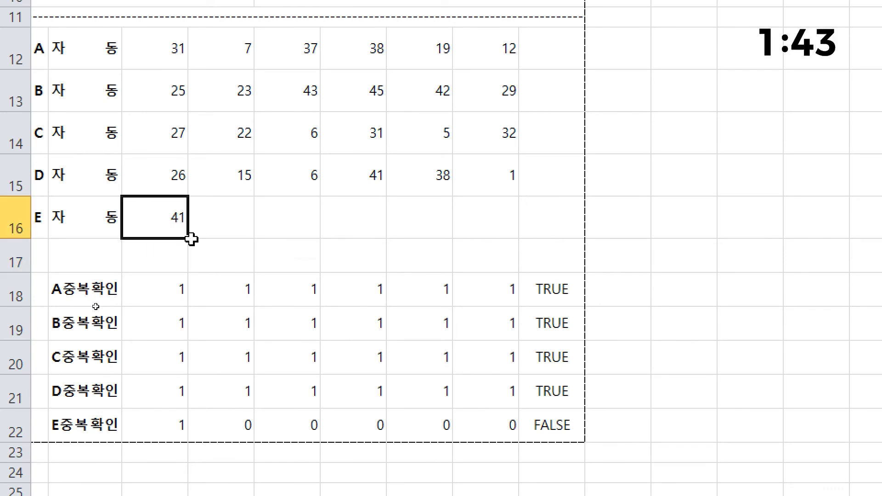
{"action": "left_click_drag", "start_coordinate": [191, 236], "coordinate": [487, 258]}
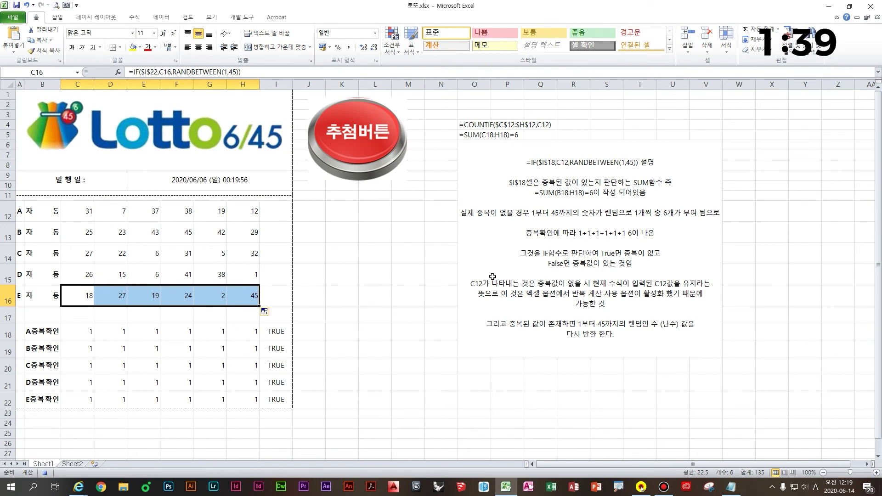
Select the empty cell L14 and stop recording the macro
{"action": "left_click", "coordinate": [375, 255]}
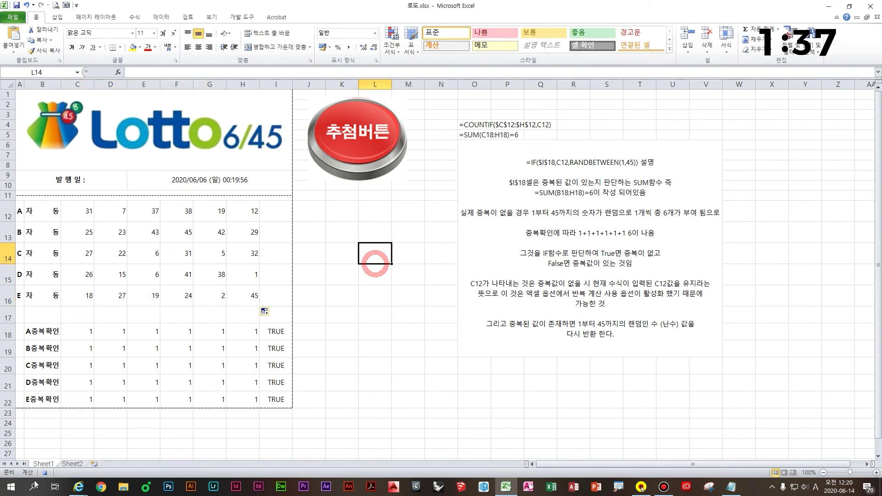
{"action": "left_click", "coordinate": [45, 472]}
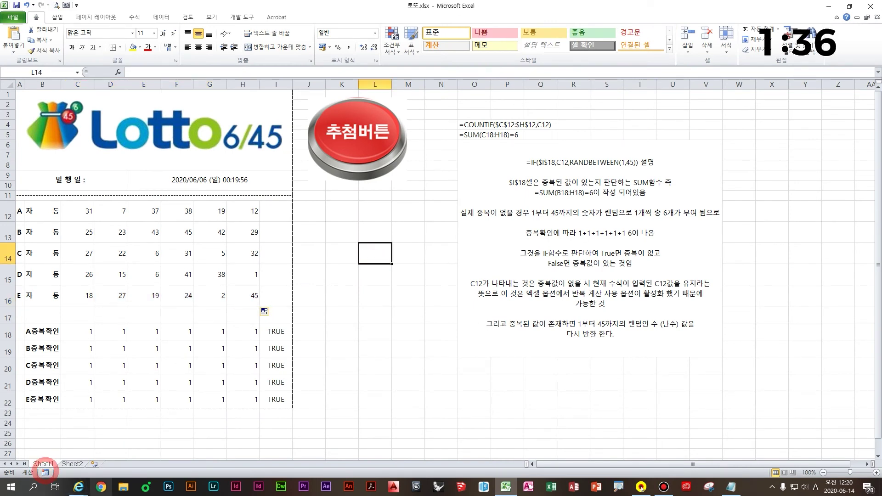
{"action": "left_click", "coordinate": [431, 245]}
{"action": "key", "text": "ctrl"}
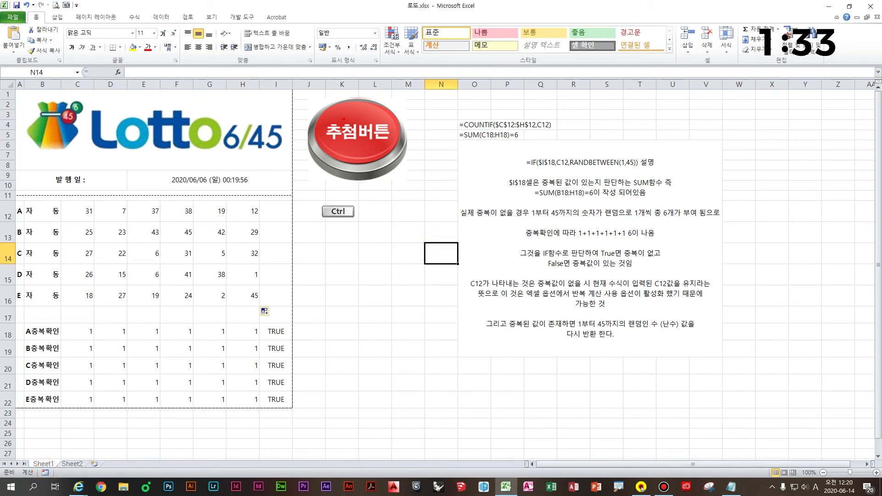
{"action": "left_click_drag", "start_coordinate": [332, 98], "coordinate": [425, 76]}
{"action": "key", "text": "ctrl"}
{"action": "mouse_move", "coordinate": [62, 194]}
{"action": "left_mouse_down"}
{"action": "mouse_move", "coordinate": [235, 309]}
{"action": "mouse_move", "coordinate": [294, 310]}
{"action": "left_mouse_up"}
{"action": "key", "text": "ctrl"}
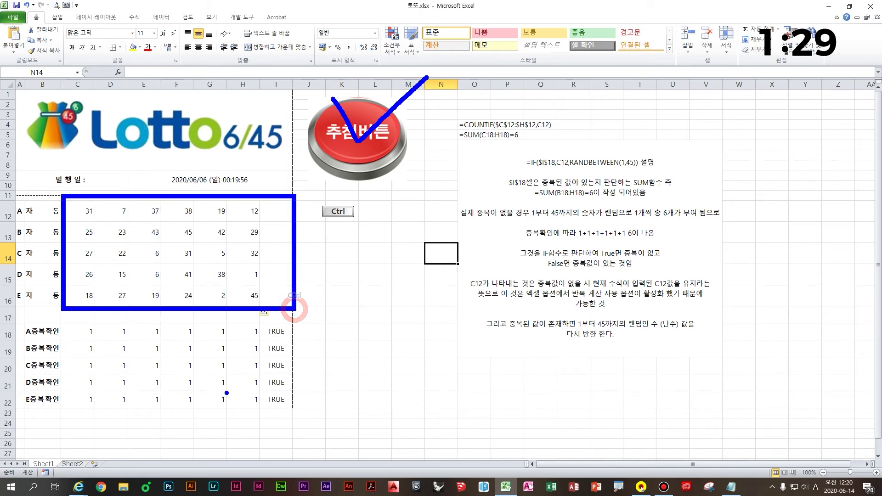
{"action": "key", "text": "Escape"}
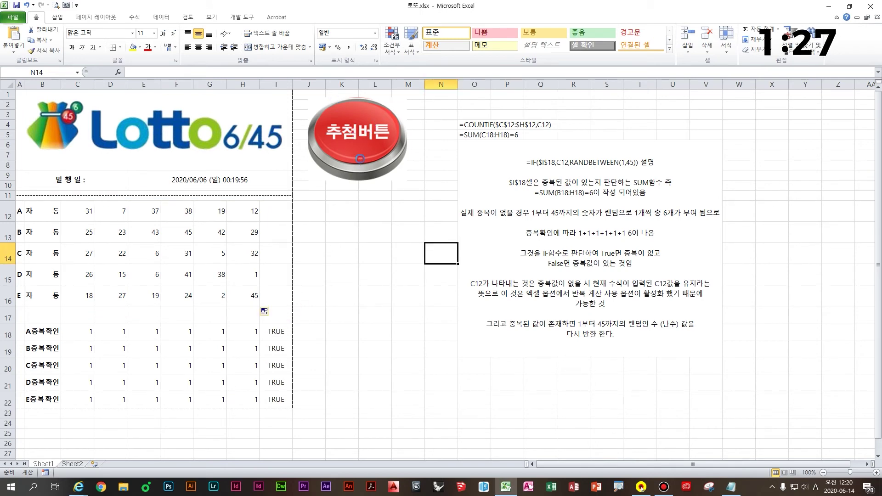
Run the macro repeatedly with the red 추첨버튼 image to draw new numbers for rows A–E
{"action": "left_click", "coordinate": [360, 158]}
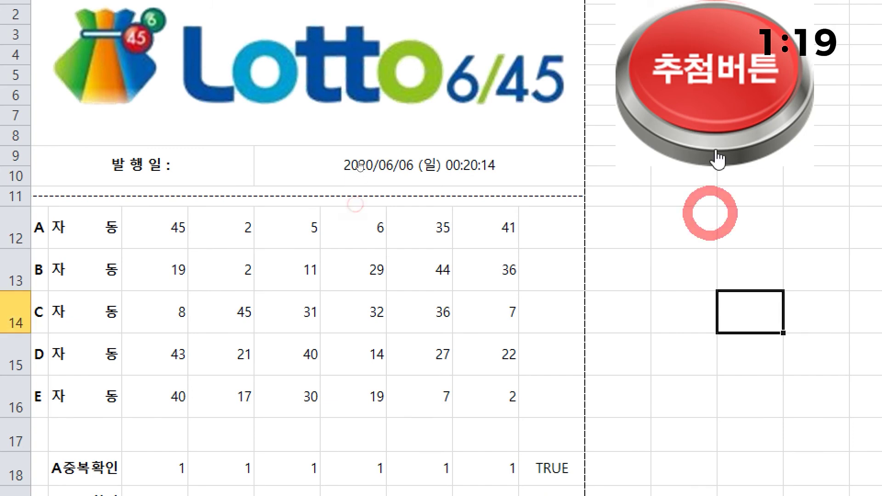
{"action": "left_click", "coordinate": [728, 112]}
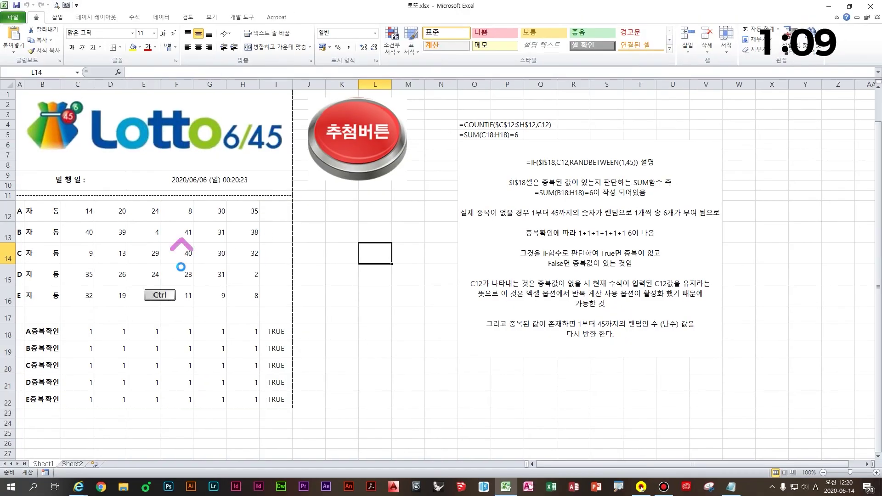
{"action": "left_click_drag", "start_coordinate": [337, 287], "coordinate": [24, 230]}
{"action": "left_click", "coordinate": [442, 278]}
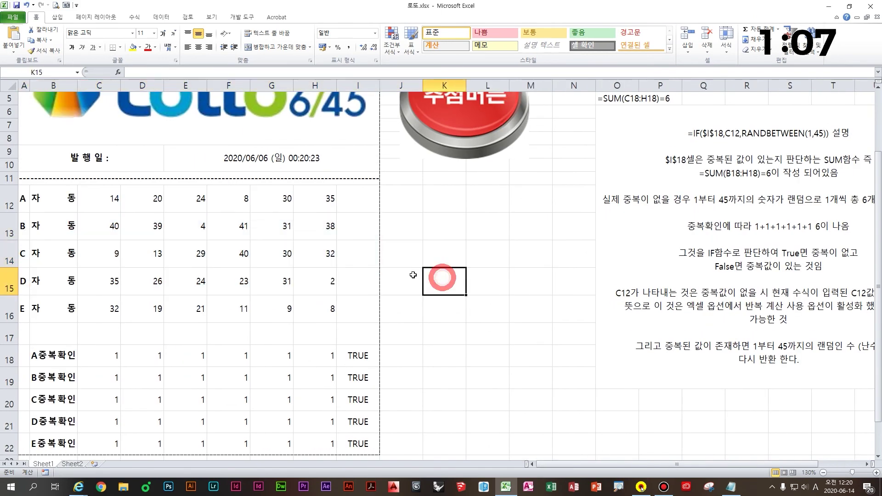
{"action": "scroll", "coordinate": [414, 275], "scroll_direction": "up", "scroll_amount": 1}
{"action": "left_click_drag", "start_coordinate": [394, 286], "coordinate": [24, 275]}
{"action": "left_click", "coordinate": [411, 308]}
{"action": "left_click", "coordinate": [449, 306]}
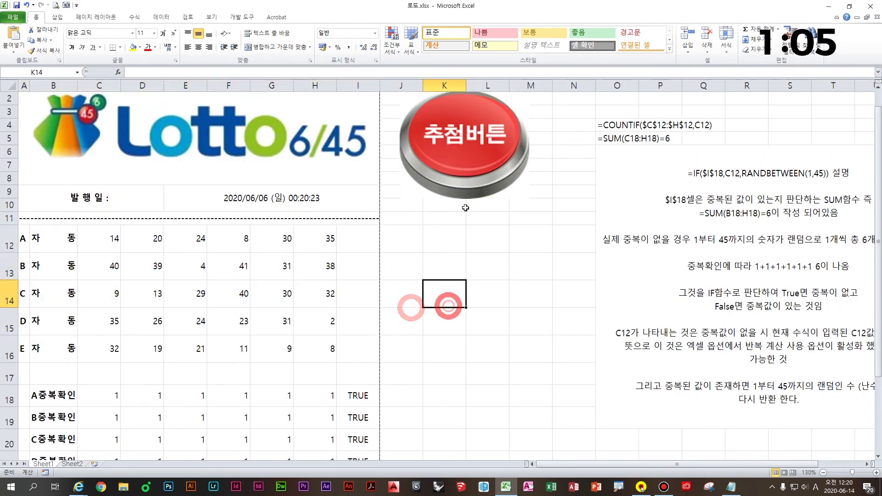
{"action": "left_click", "coordinate": [463, 180]}
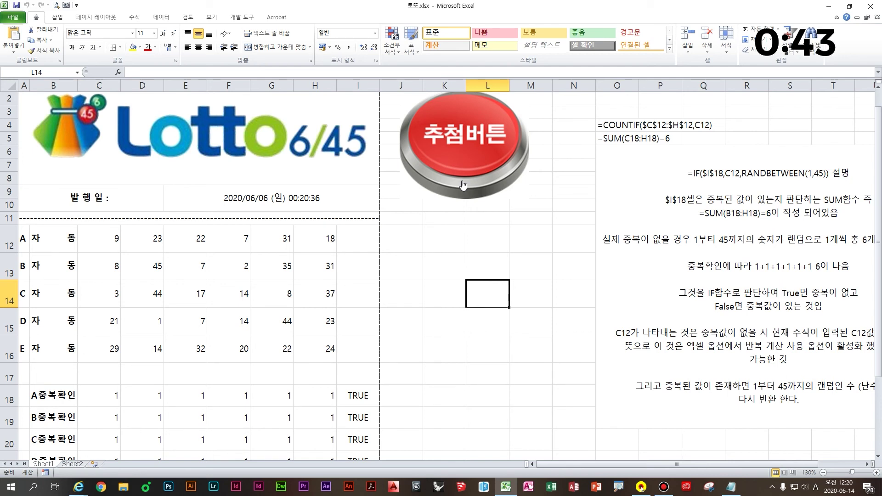
Examine the drawn numbers in rows A–E for duplicates within each row
{"action": "left_click", "coordinate": [112, 238]}
{"action": "left_click", "coordinate": [182, 237]}
{"action": "left_click", "coordinate": [272, 240]}
{"action": "left_click", "coordinate": [352, 247]}
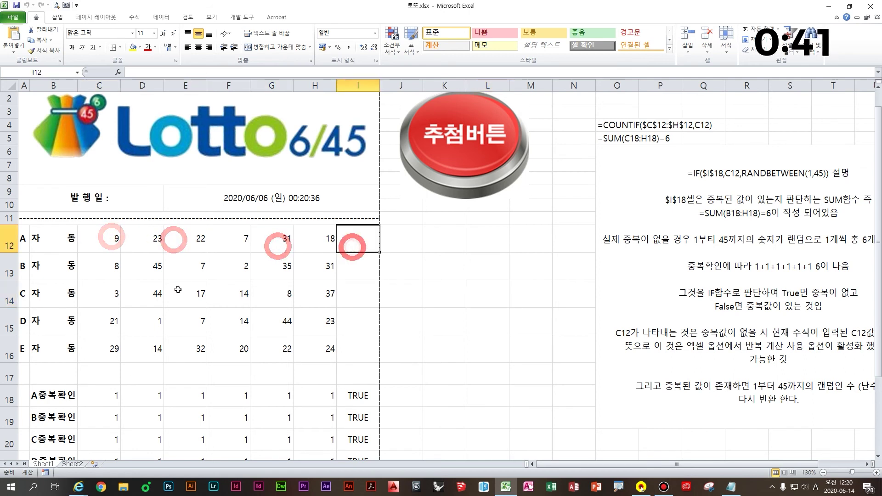
{"action": "left_click", "coordinate": [178, 291]}
{"action": "left_click", "coordinate": [112, 317]}
{"action": "left_click", "coordinate": [138, 361]}
{"action": "left_click", "coordinate": [279, 357]}
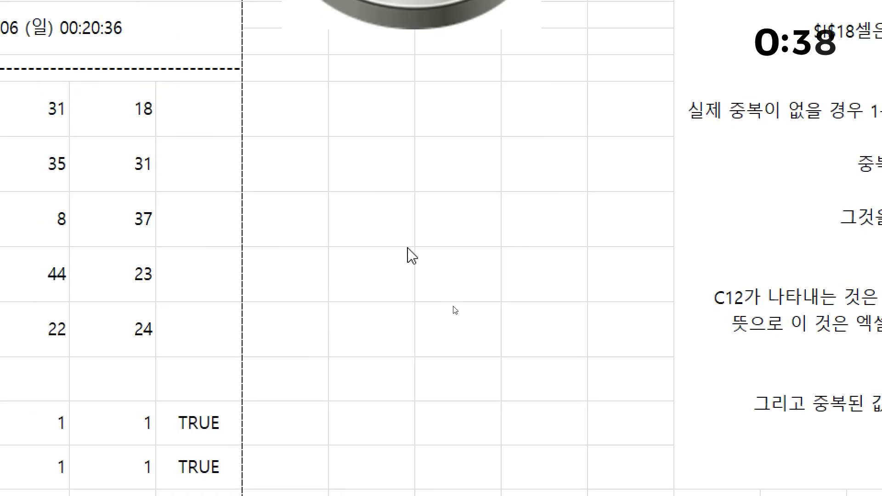
{"action": "left_click", "coordinate": [443, 311]}
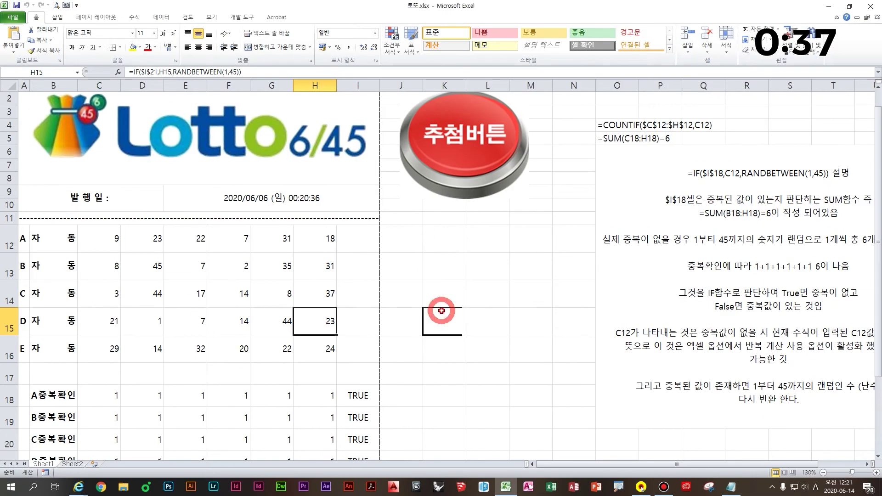
{"action": "scroll", "coordinate": [490, 276], "scroll_direction": "down", "scroll_amount": 2, "text": "ctrl"}
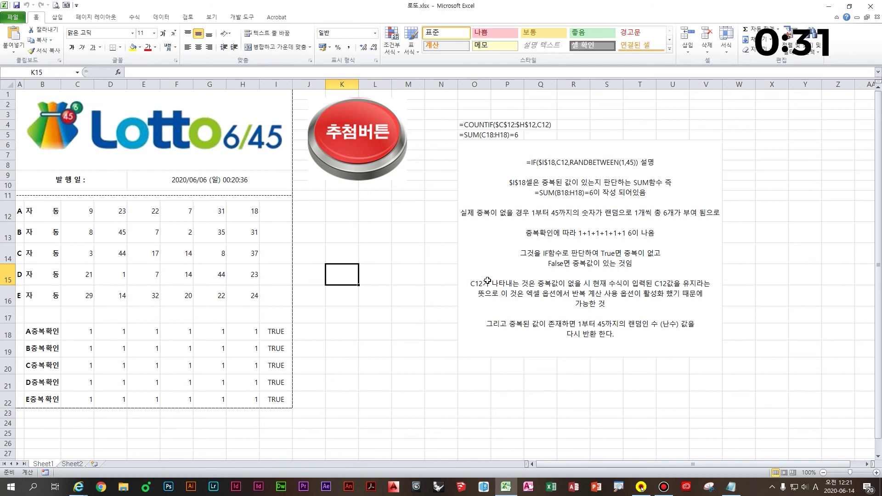
Review the written explanation of =IF($I$18,C12,RANDBETWEEN(1,45)) and relate its TRUE and FALSE cases to the duplicate check in I18
{"action": "left_click", "coordinate": [413, 310]}
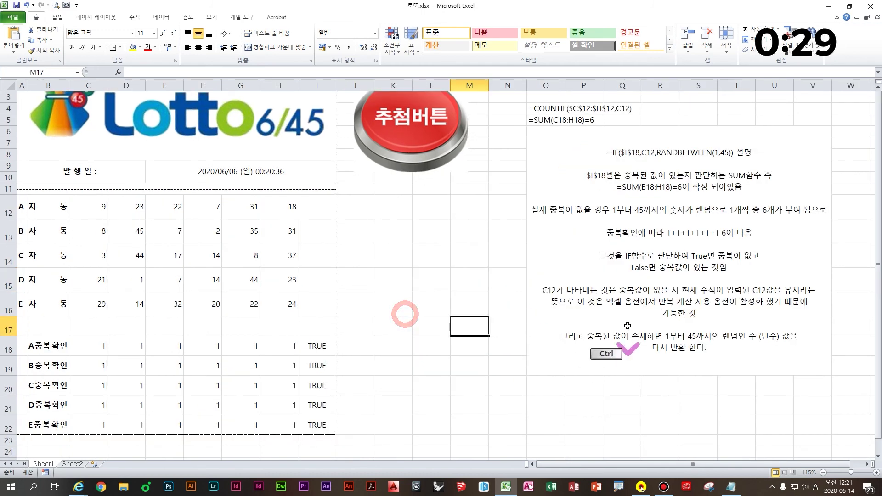
{"action": "left_click", "coordinate": [613, 175]}
{"action": "left_click", "coordinate": [800, 197]}
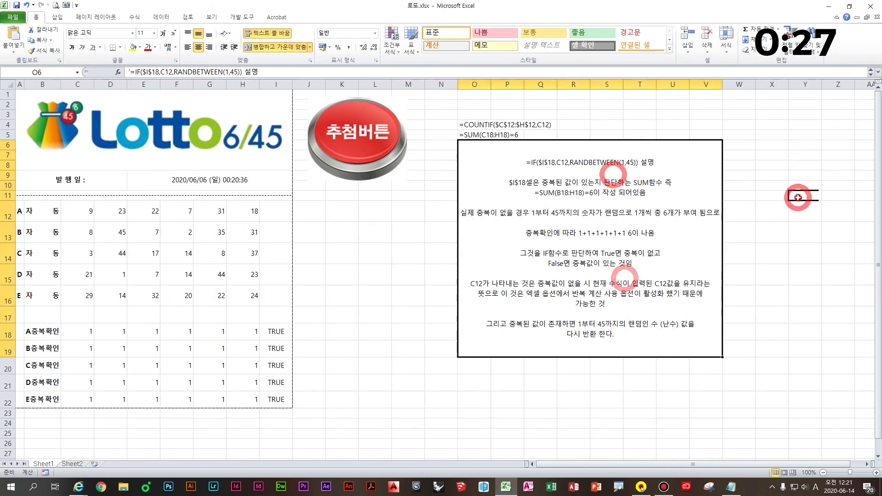
{"action": "left_click", "coordinate": [767, 295]}
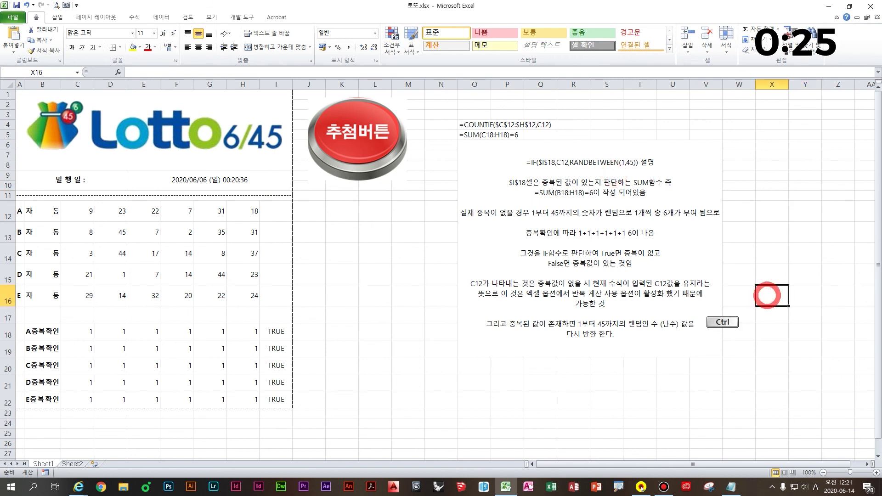
{"action": "left_click_drag", "start_coordinate": [507, 149], "coordinate": [692, 173]}
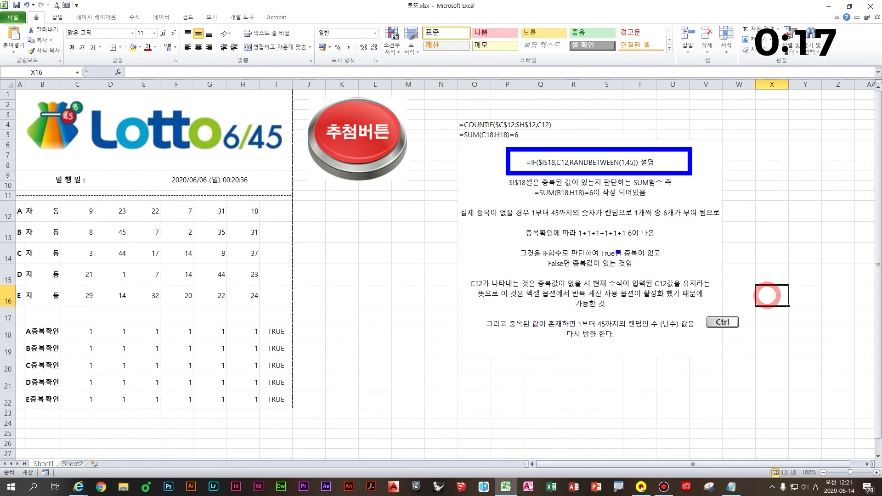
{"action": "mouse_move", "coordinate": [635, 252]}
{"action": "left_mouse_down"}
{"action": "mouse_move", "coordinate": [603, 224]}
{"action": "mouse_move", "coordinate": [281, 319]}
{"action": "mouse_move", "coordinate": [321, 325]}
{"action": "left_mouse_up"}
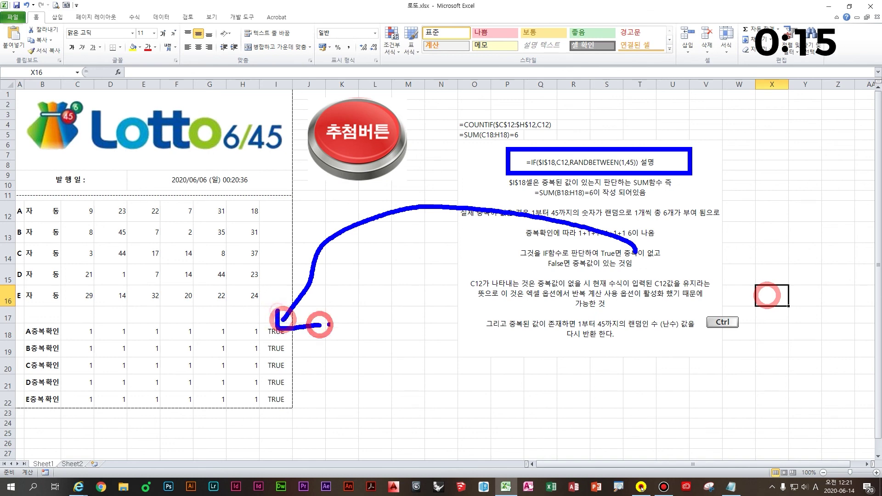
{"action": "left_click_drag", "start_coordinate": [524, 266], "coordinate": [639, 274]}
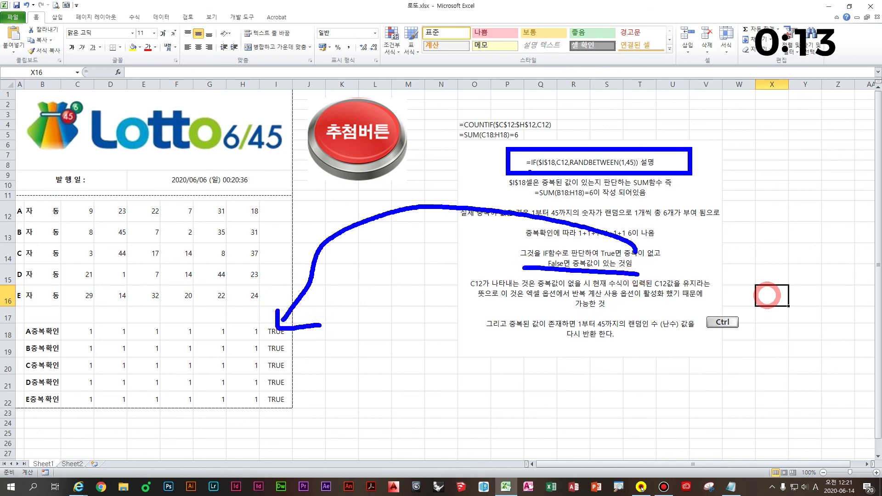
{"action": "left_click_drag", "start_coordinate": [523, 130], "coordinate": [536, 148]}
{"action": "left_click_drag", "start_coordinate": [571, 100], "coordinate": [539, 147]}
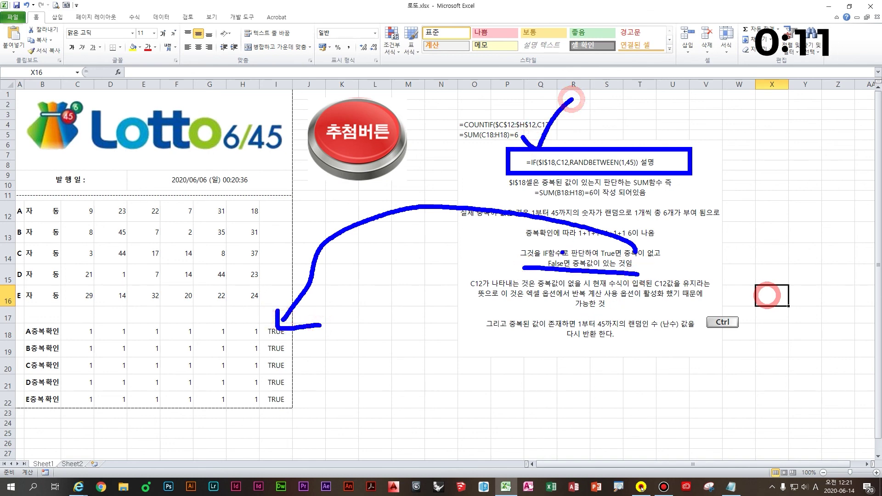